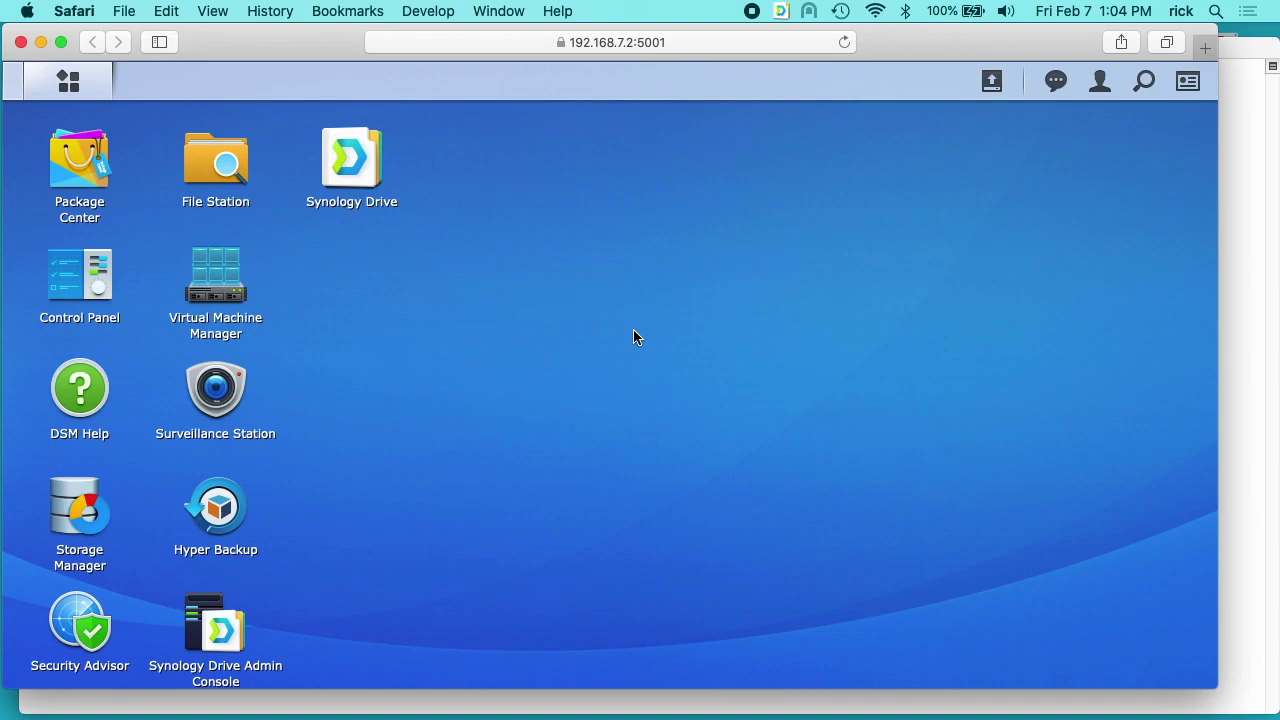
Step: Check the SSH service and port settings under Terminal & SNMP in the Control Panel's advanced mode, and close the Control Panel
click(80, 280)
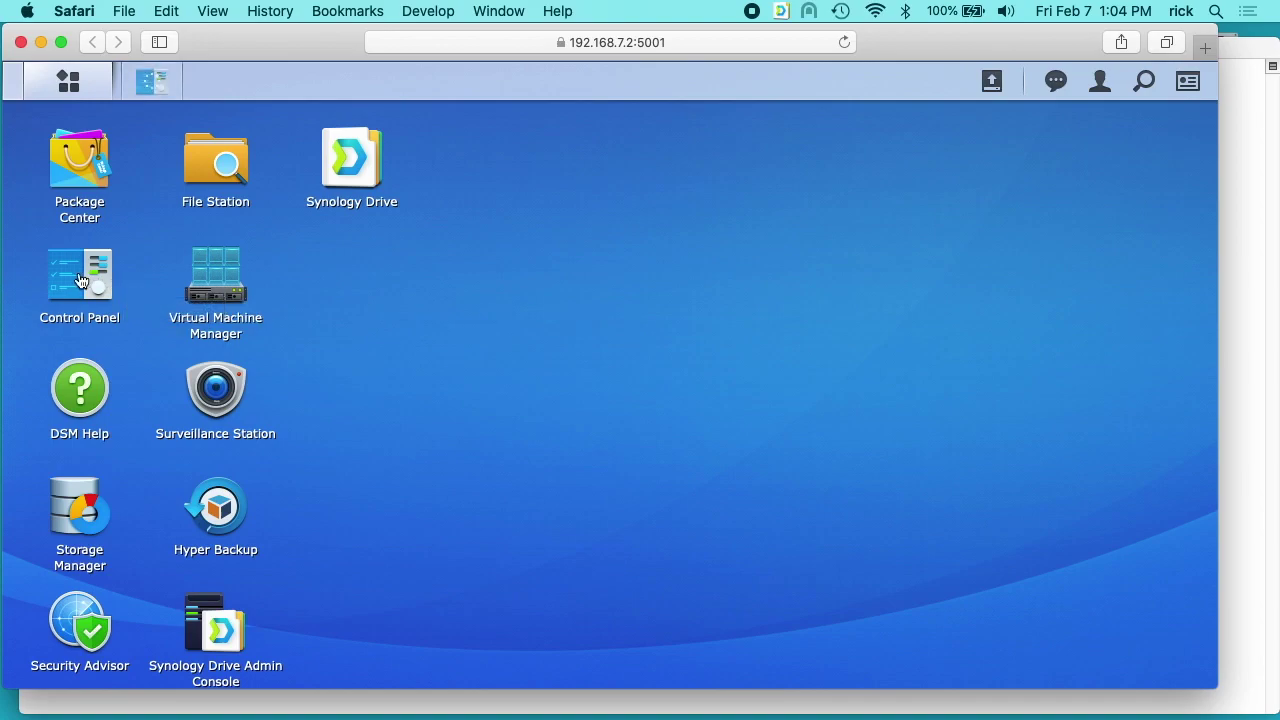
drag(365, 187, 392, 121)
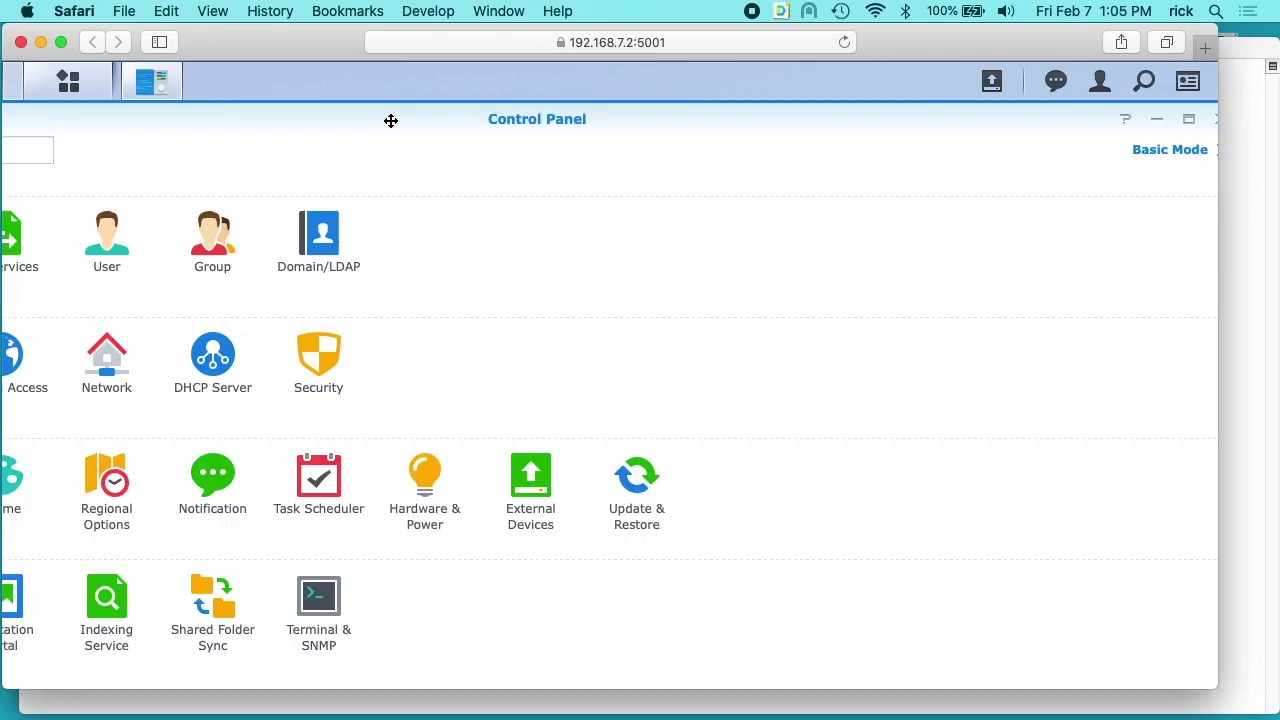
click(1165, 152)
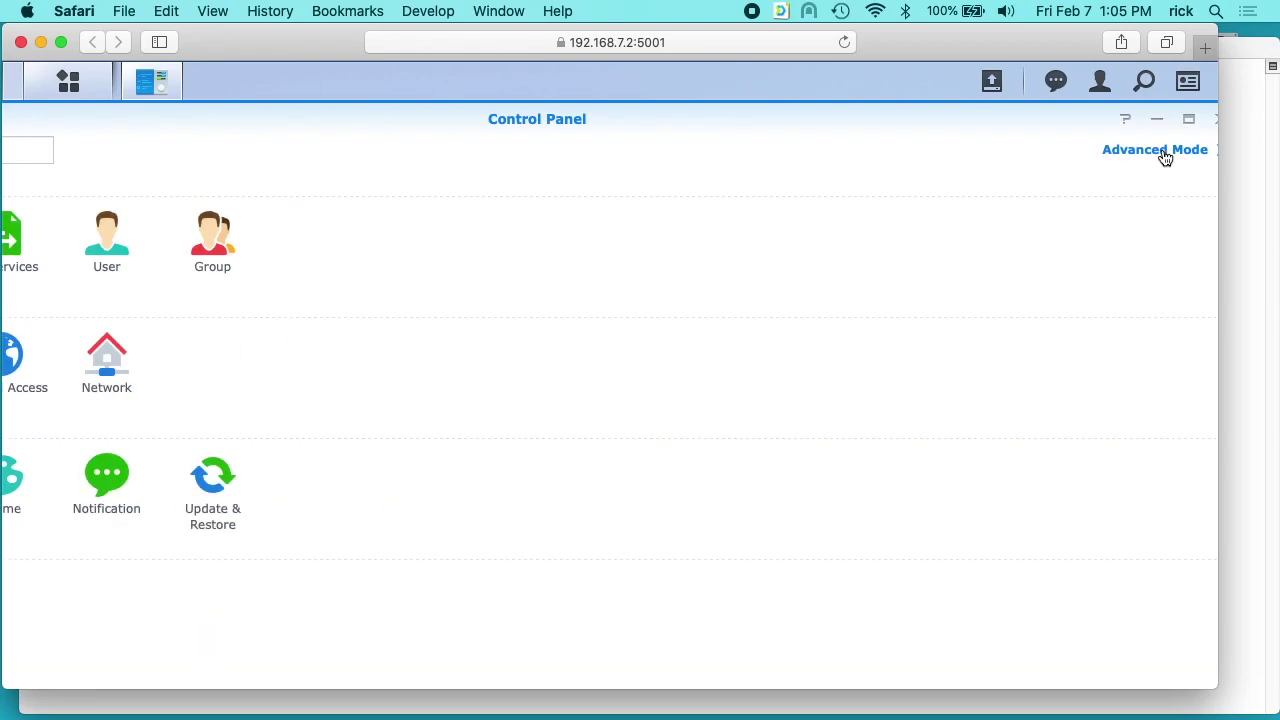
click(1164, 155)
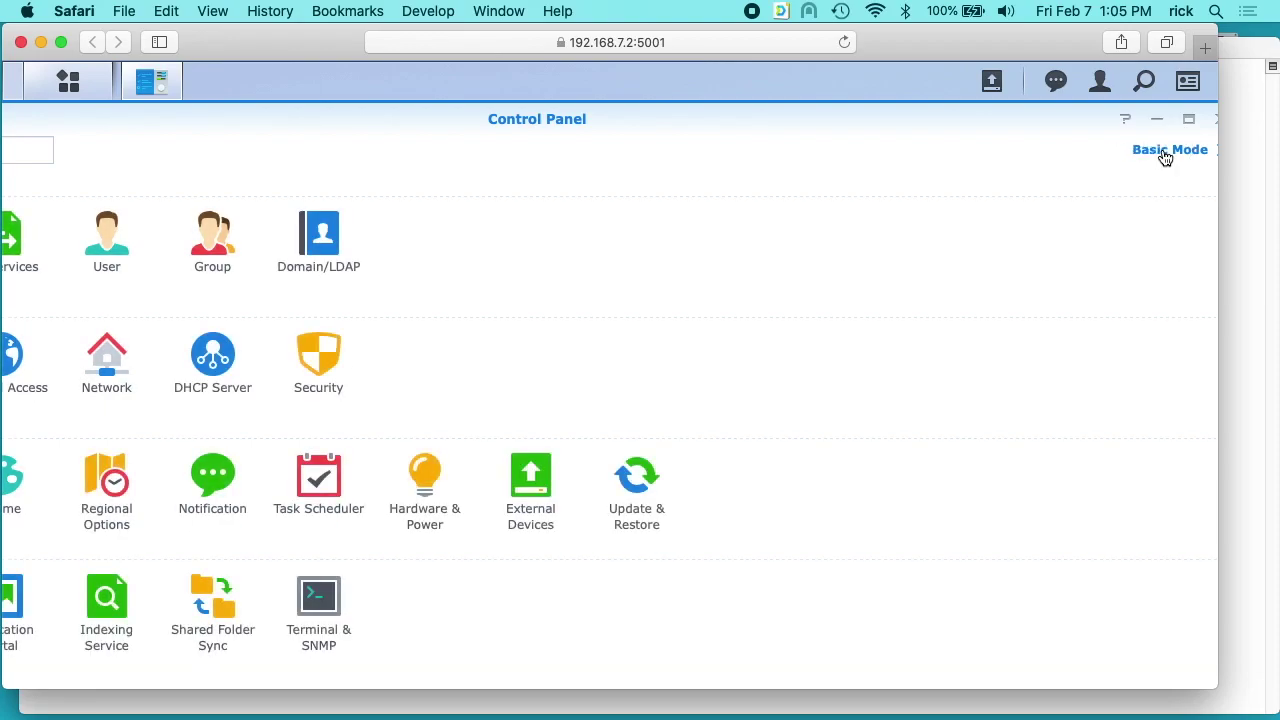
click(312, 640)
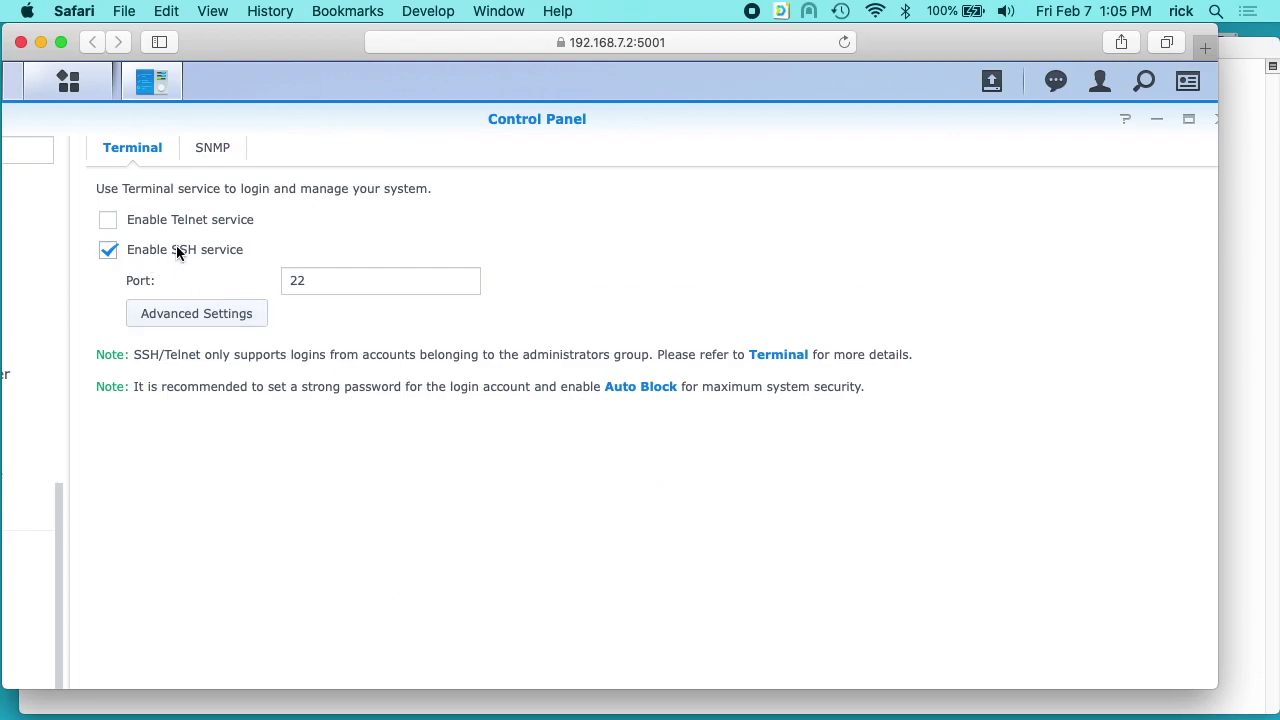
click(1218, 121)
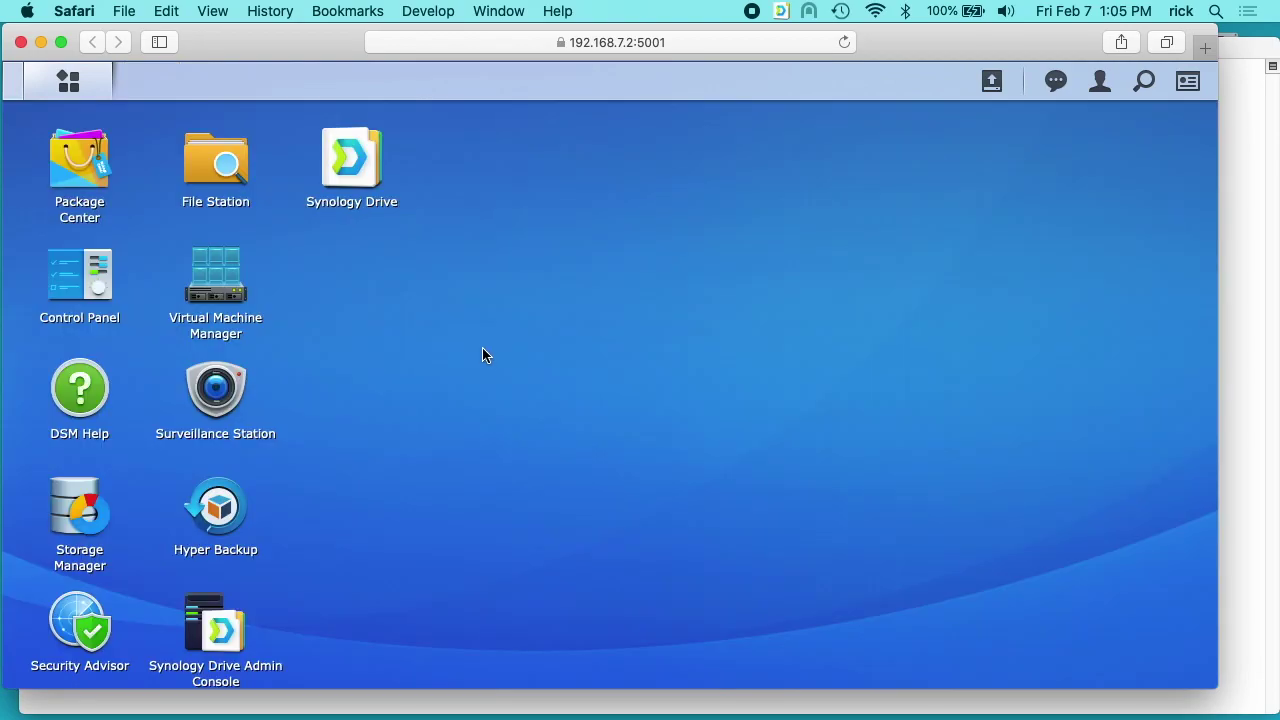
Step: Check the rsync service settings under File Services in the Control Panel
click(95, 276)
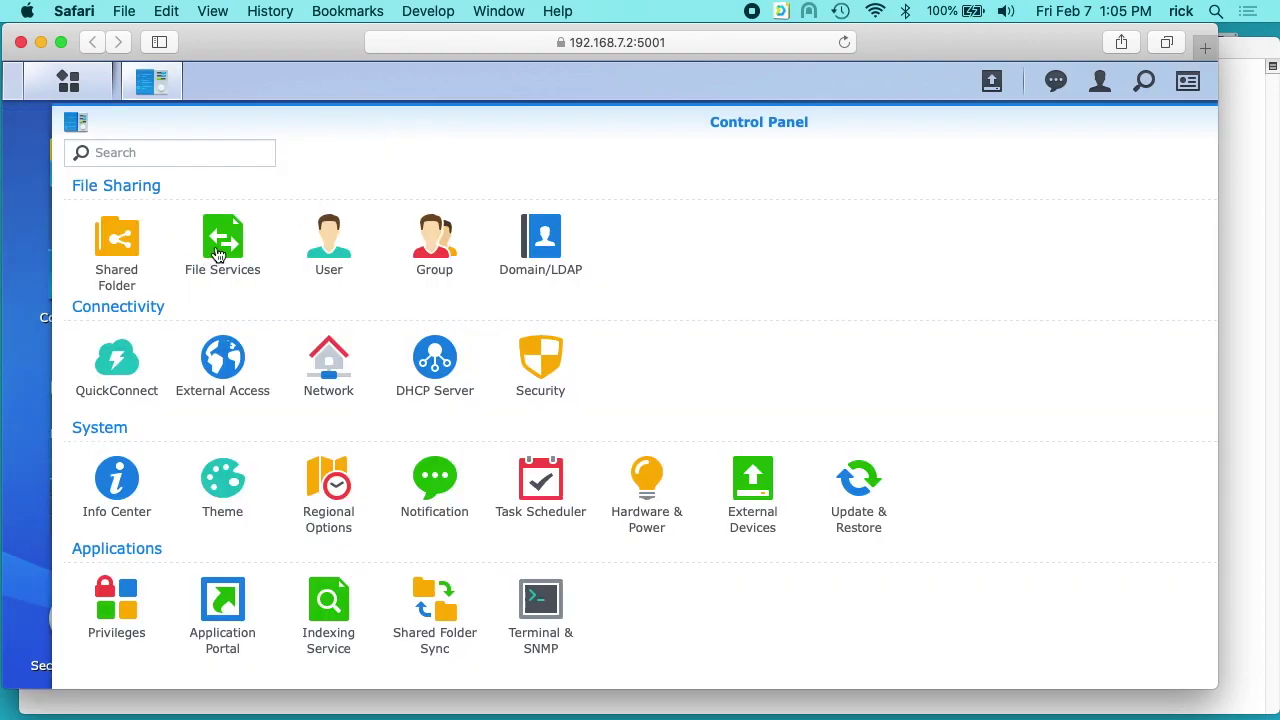
click(219, 254)
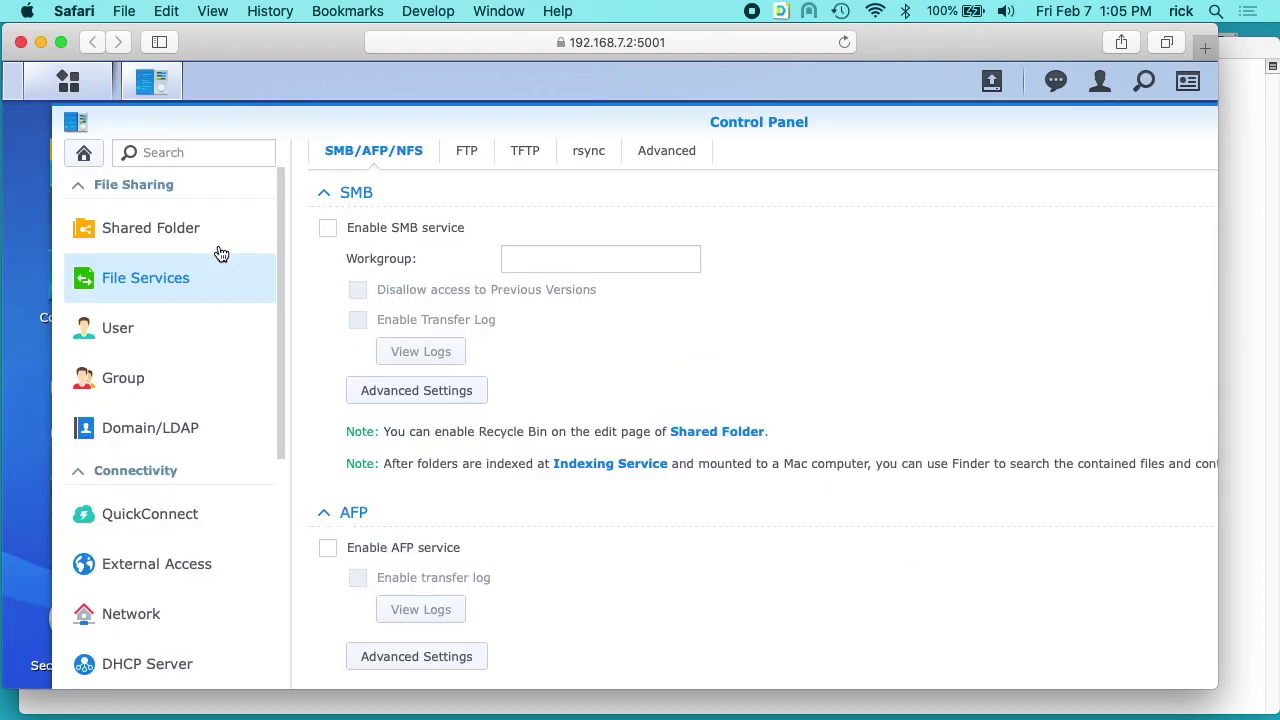
click(590, 152)
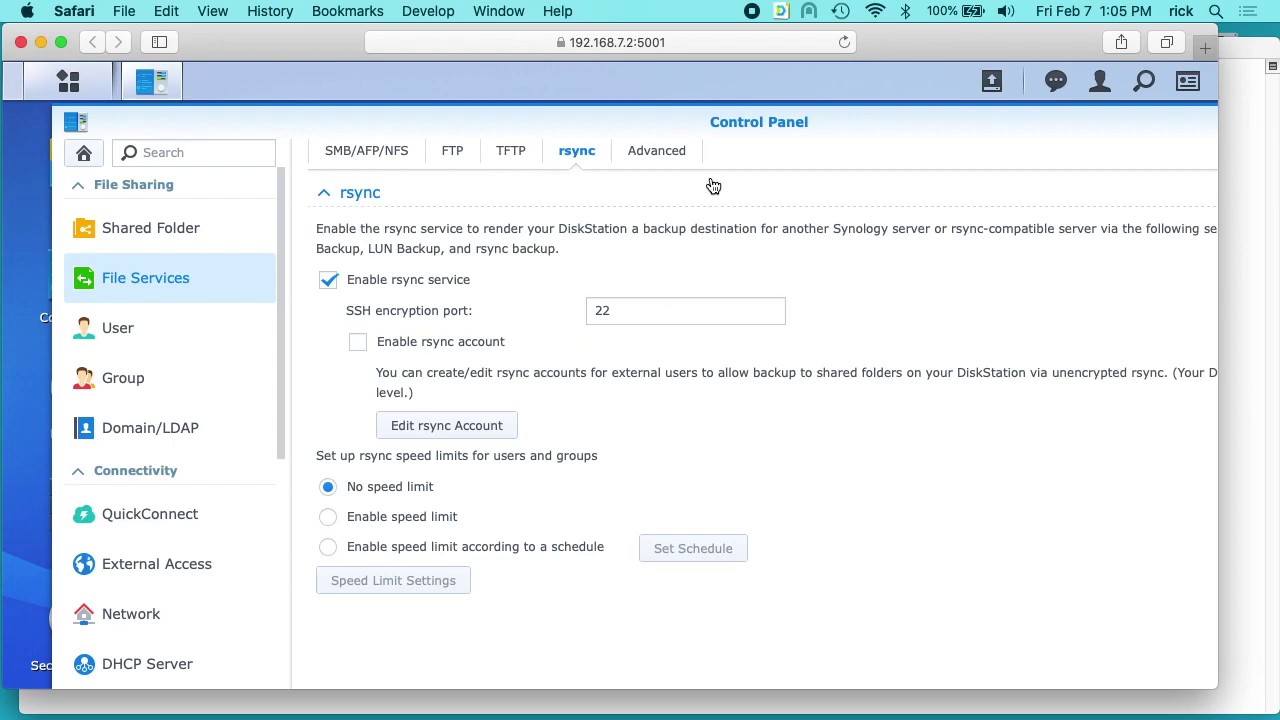
Step: Switch to Terminal, connect over SSH to the user account at 192.168.7.2, and enter the account password
key(super+Tab)
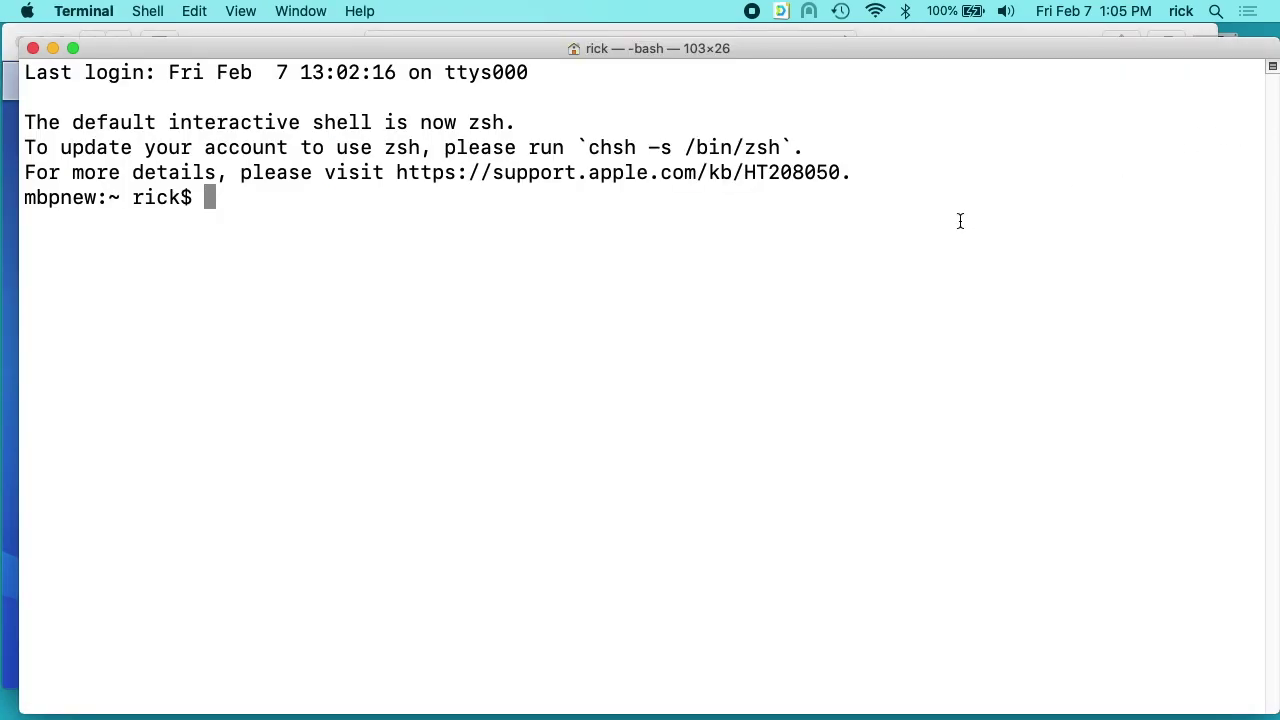
text(ssh rick@1)
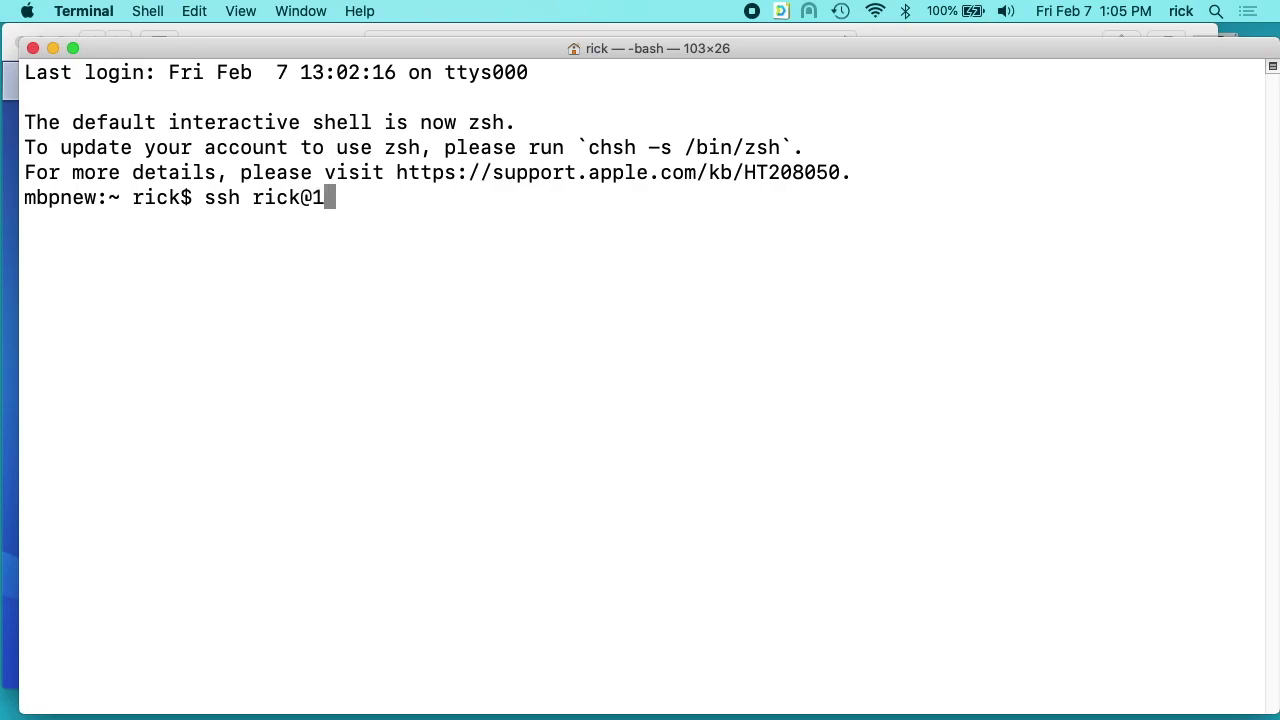
text(92.168.7.)
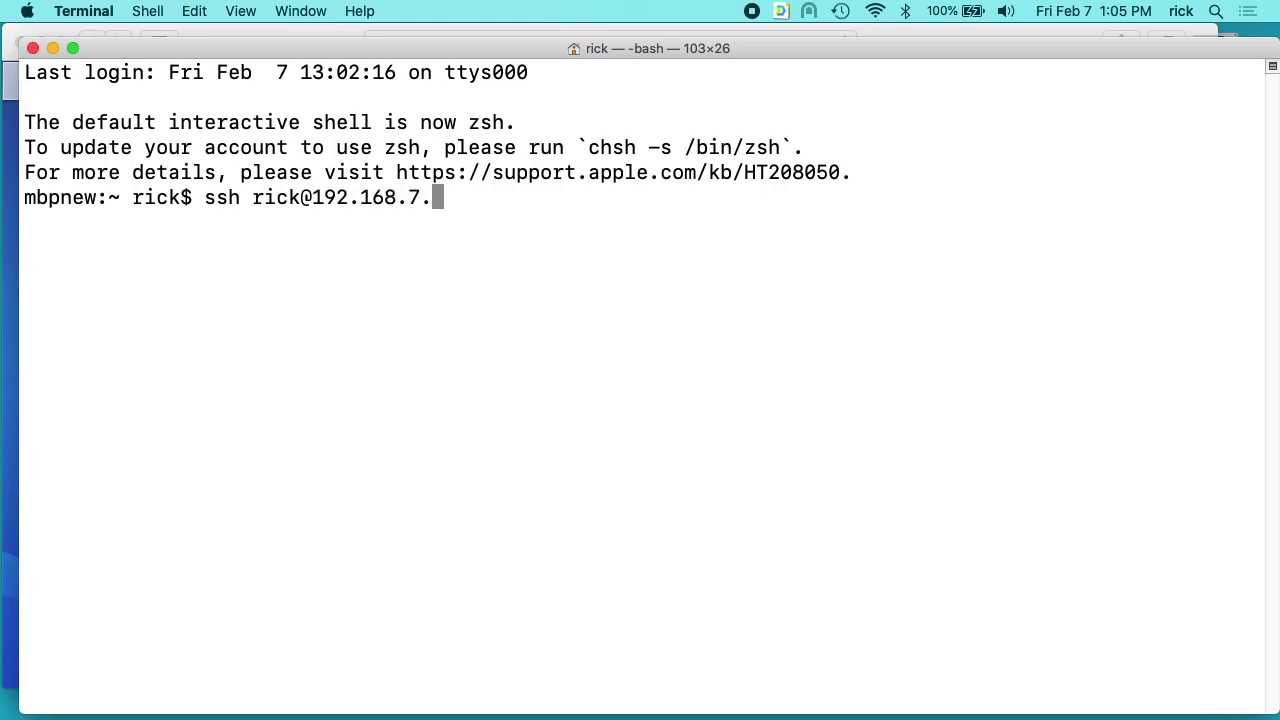
text(2)
key(Return)
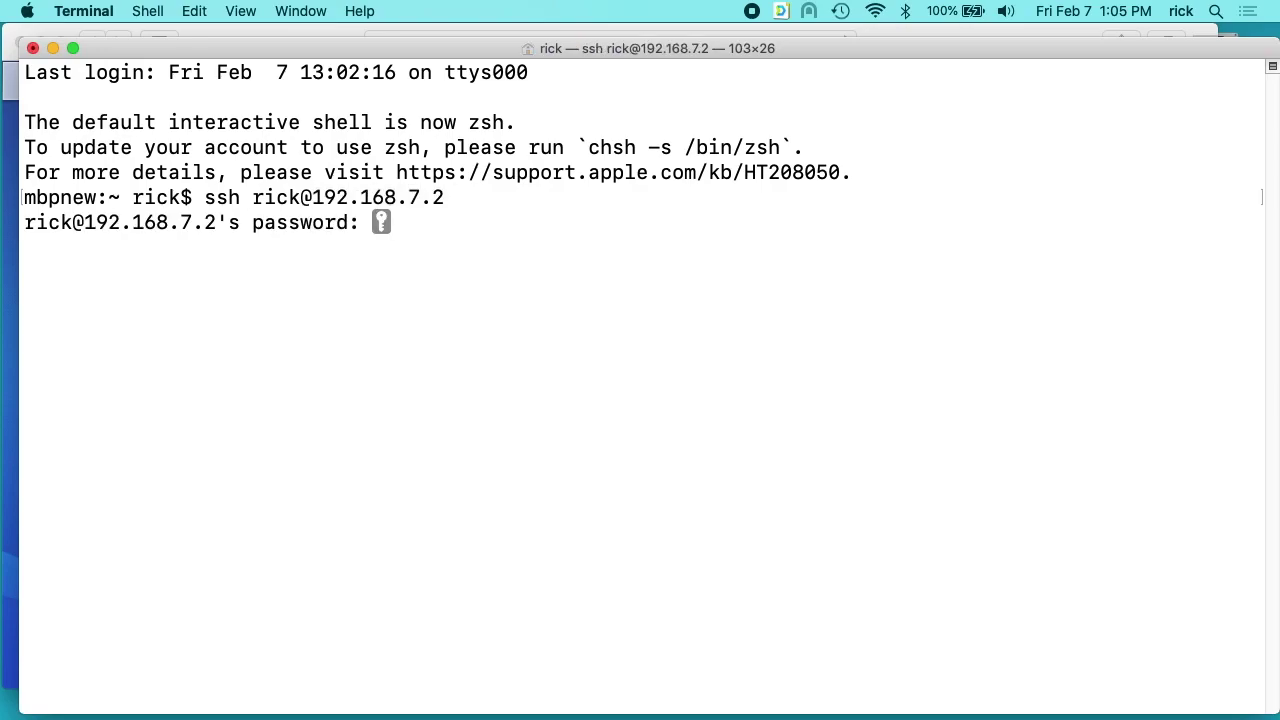
key(Return)
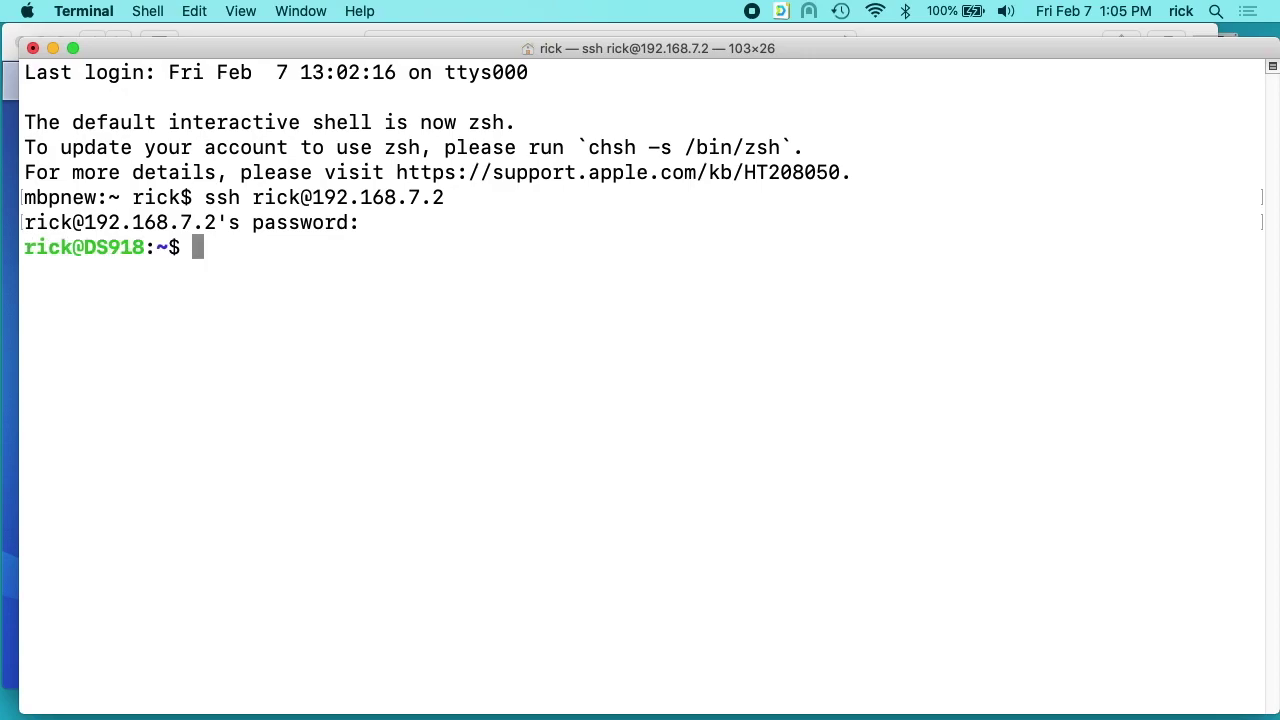
Step: Run who in the SSH session to list the logged-in users and their source addresses, and exit the session
text(who)
key(Return)
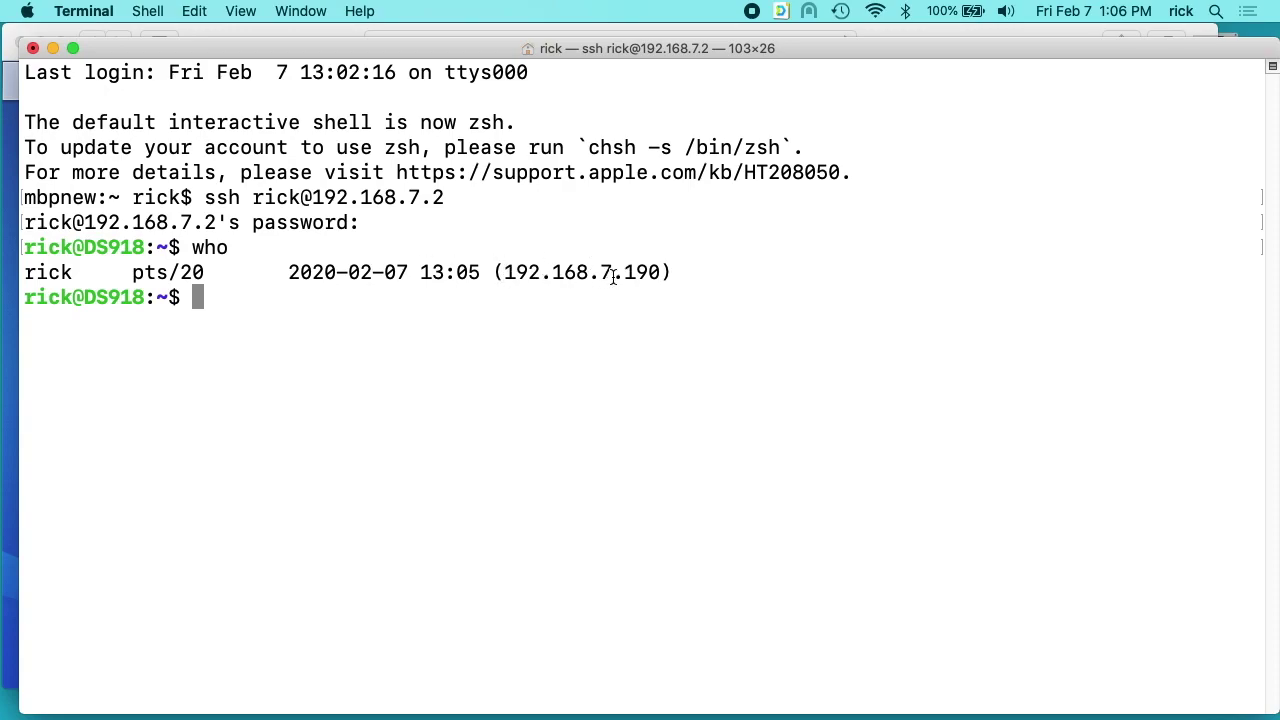
text(e)
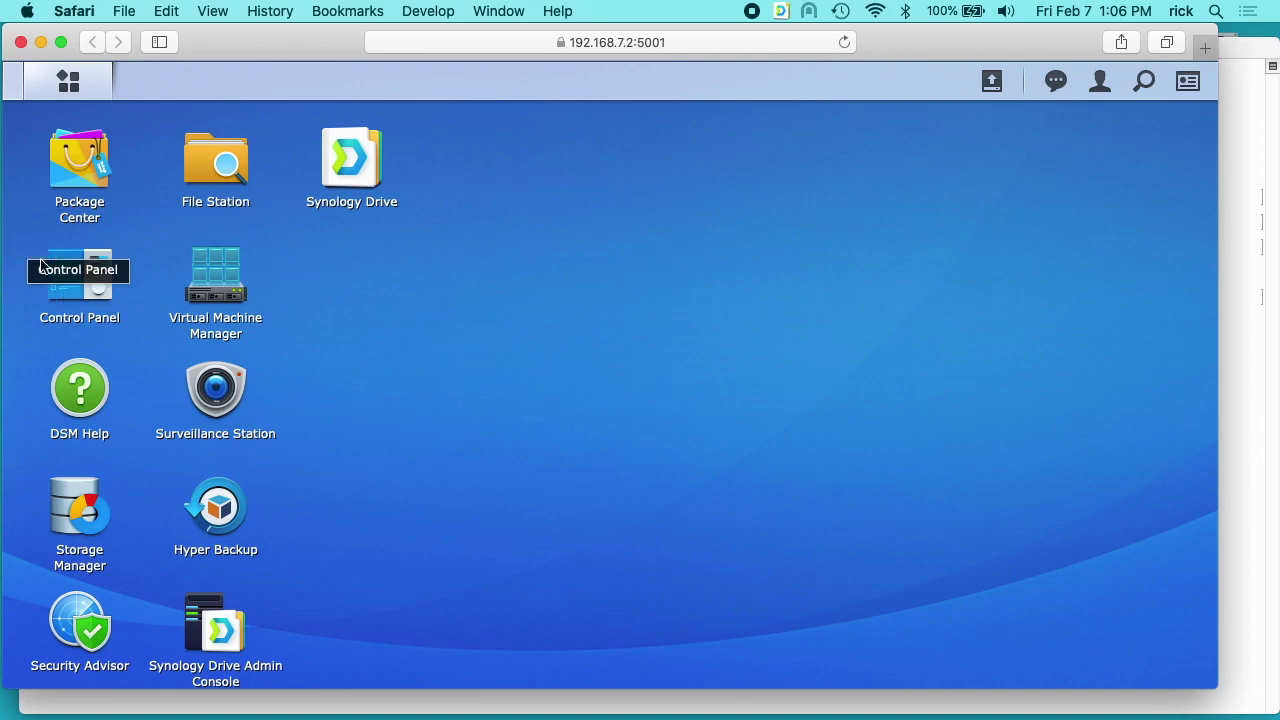
Step: Enable the firewall in the Control Panel's Security settings
click(90, 295)
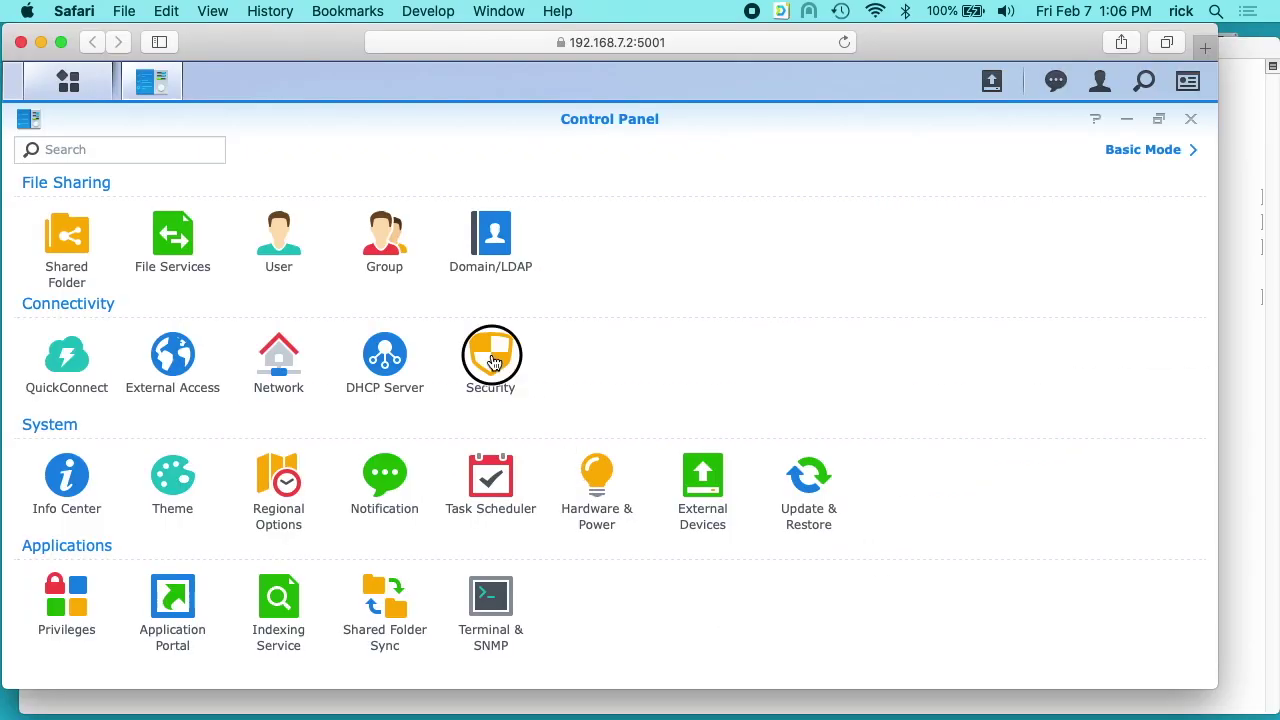
click(490, 358)
click(381, 148)
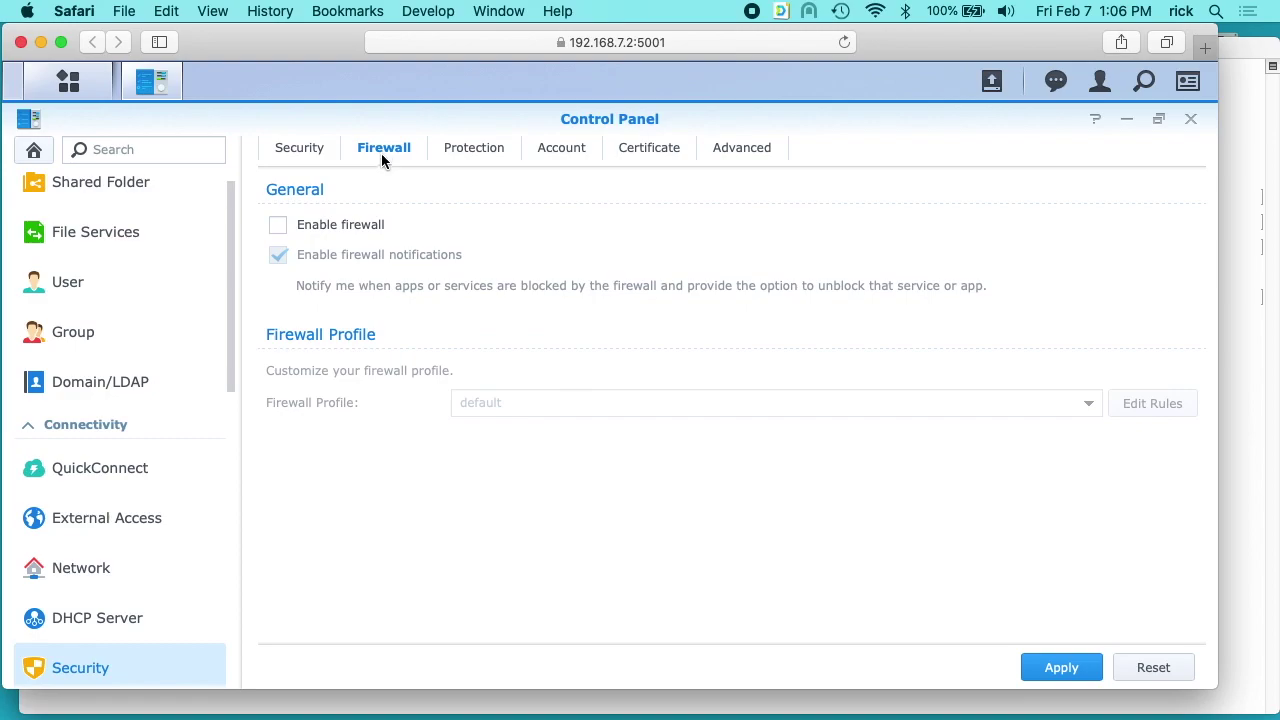
click(277, 227)
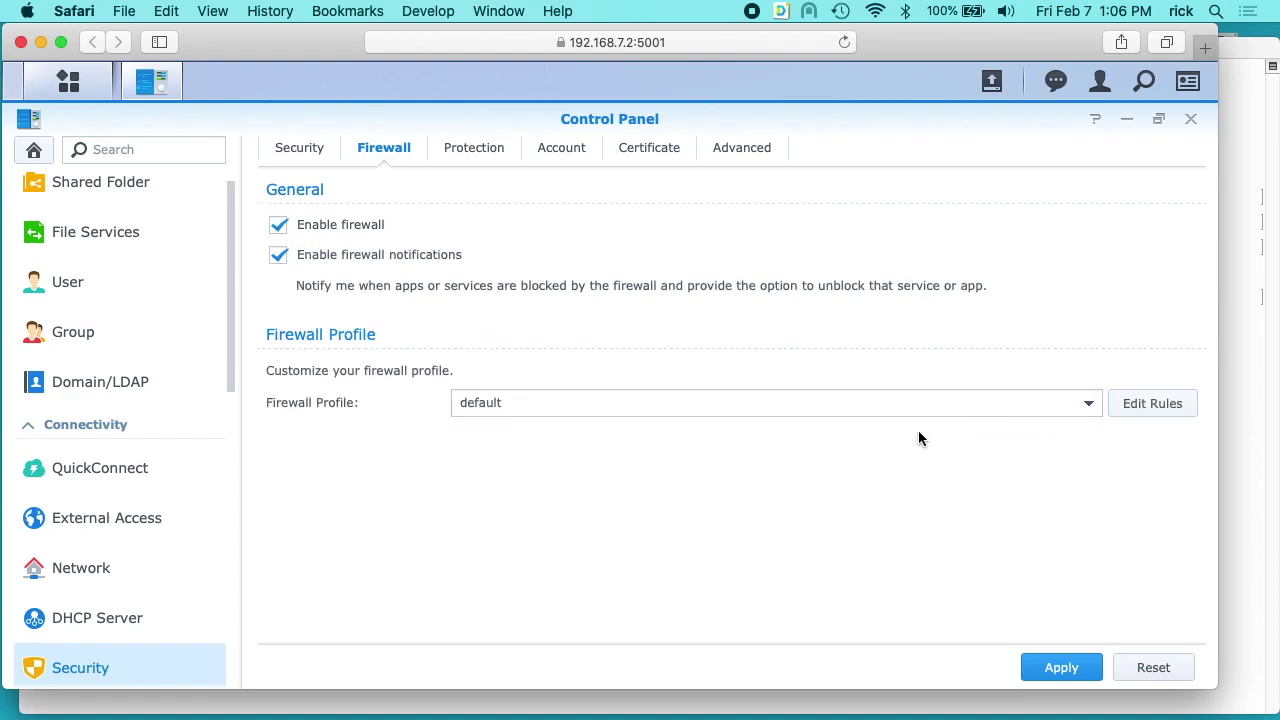
Step: Open the default firewall profile's rules and review the Allow rule's custom port, source IP and action settings
click(1146, 403)
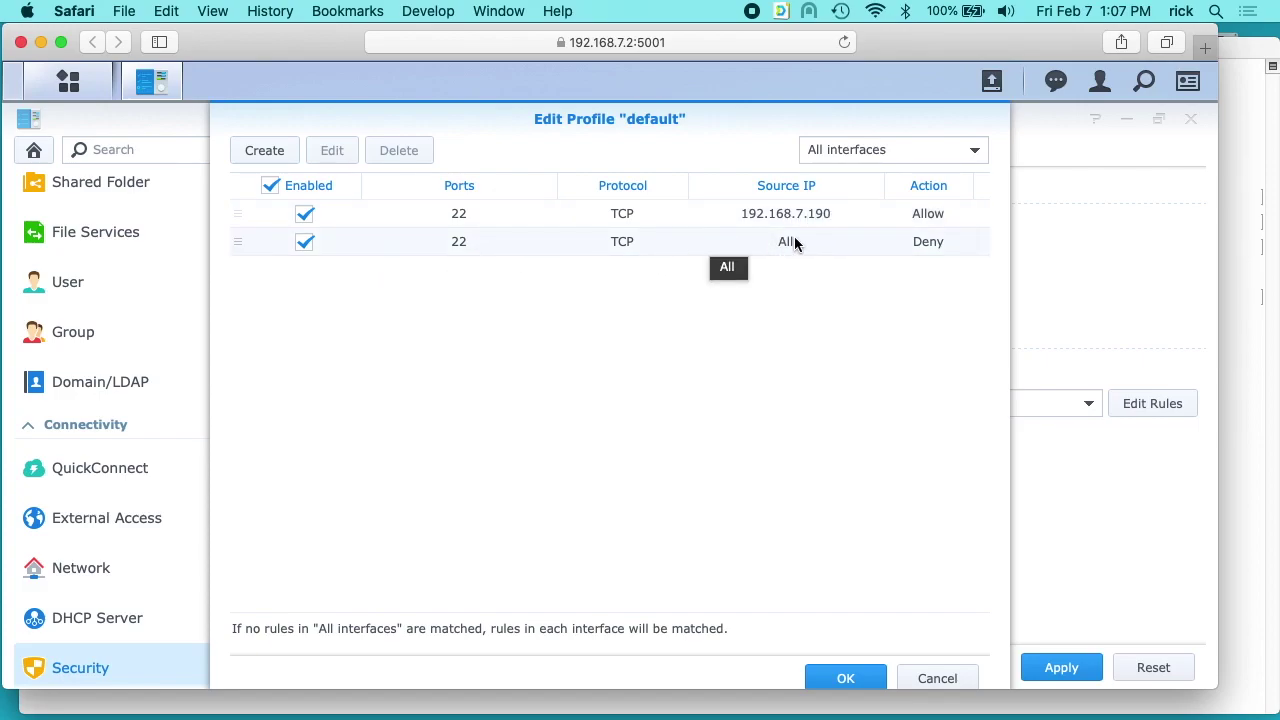
click(378, 213)
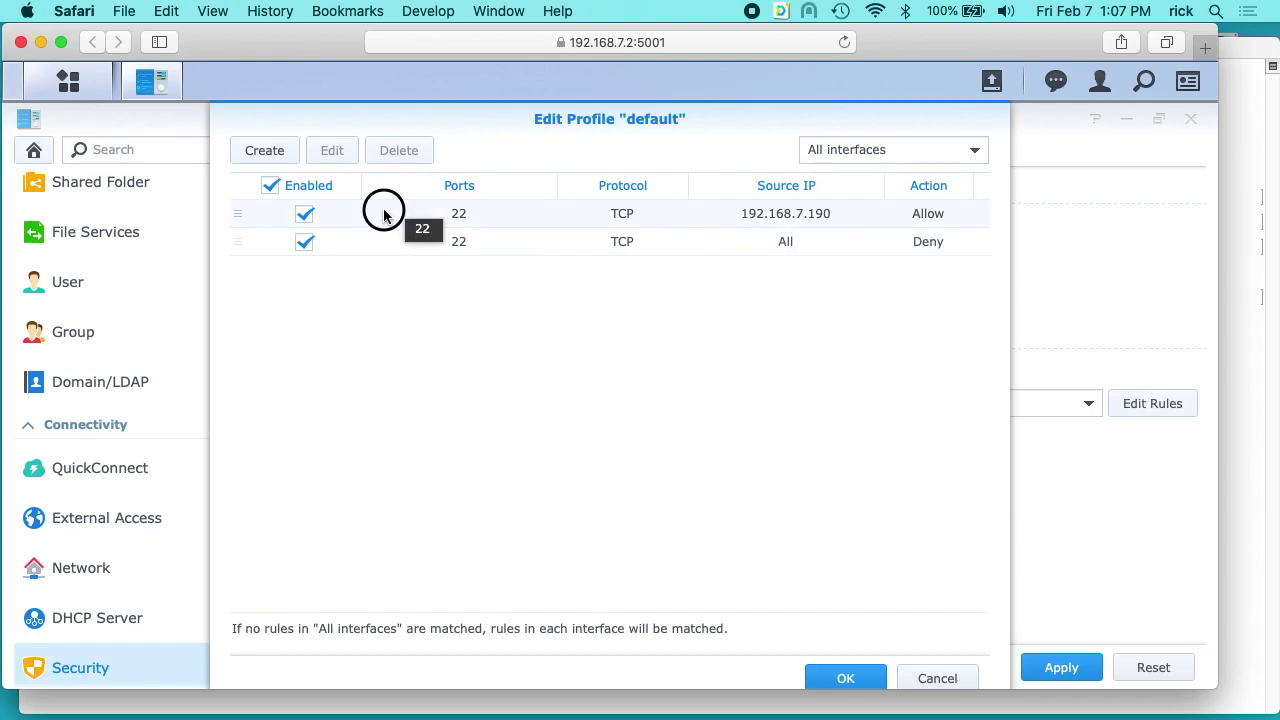
click(340, 155)
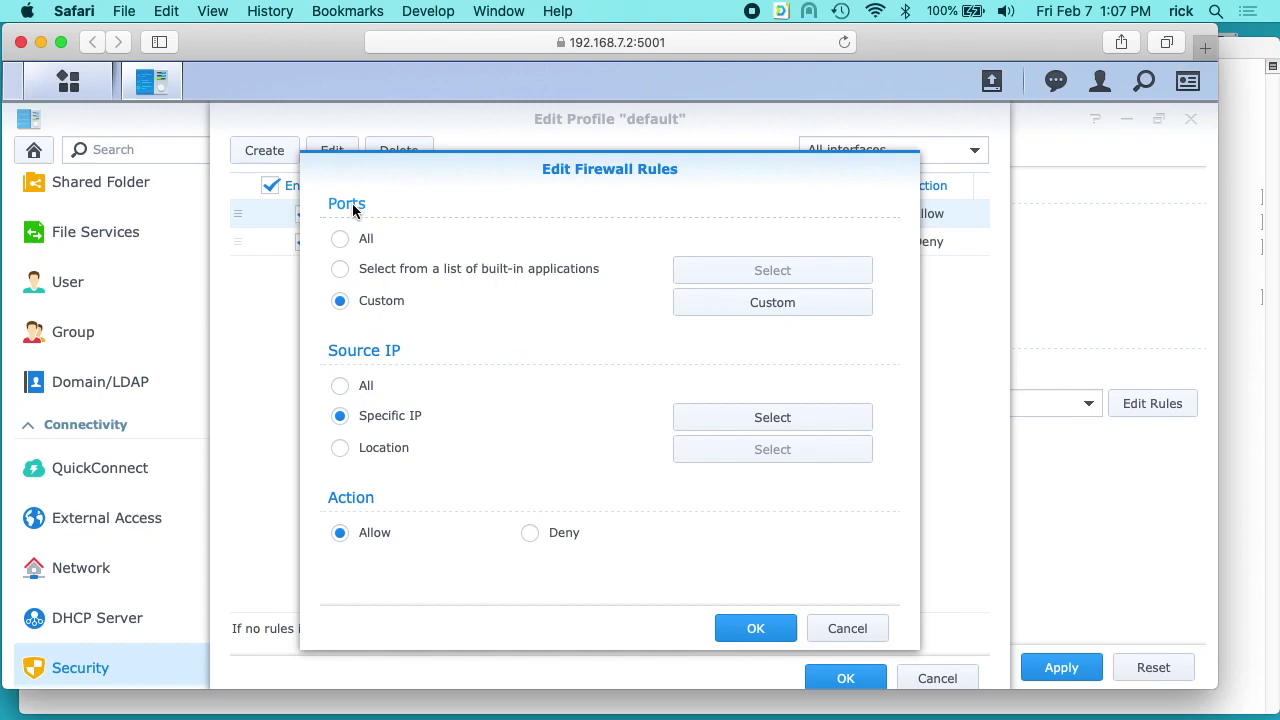
click(795, 303)
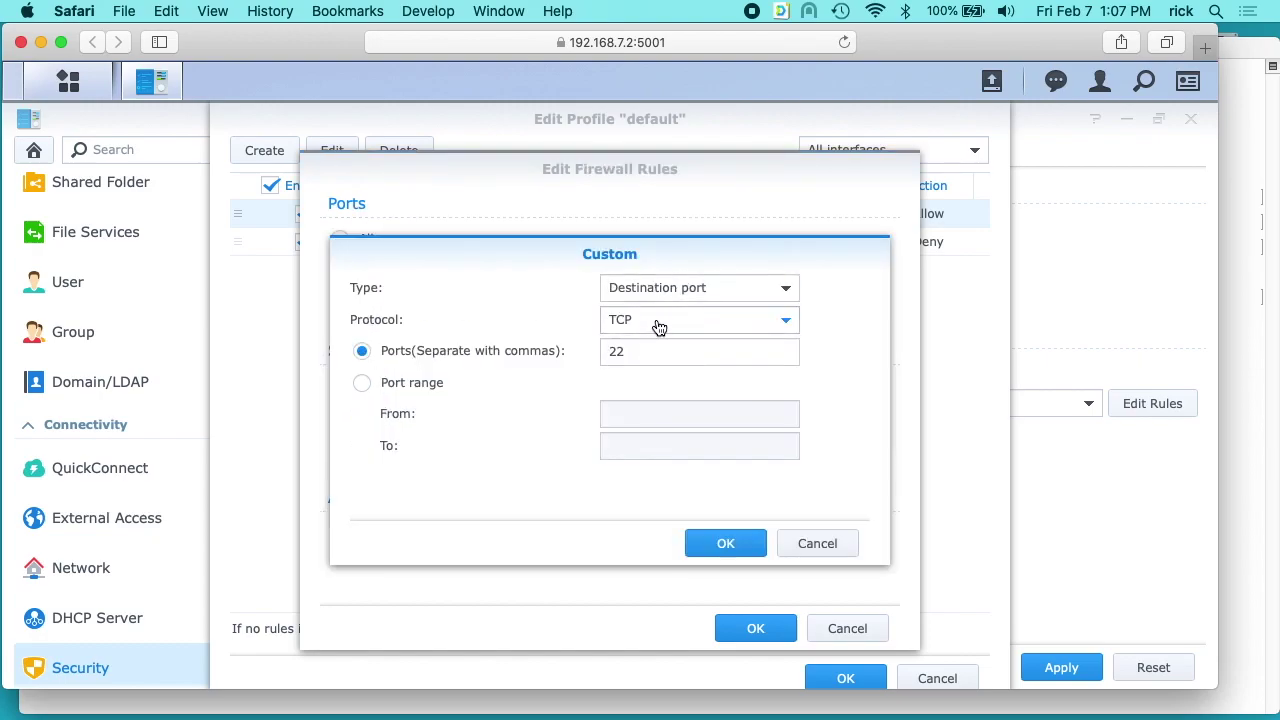
click(636, 350)
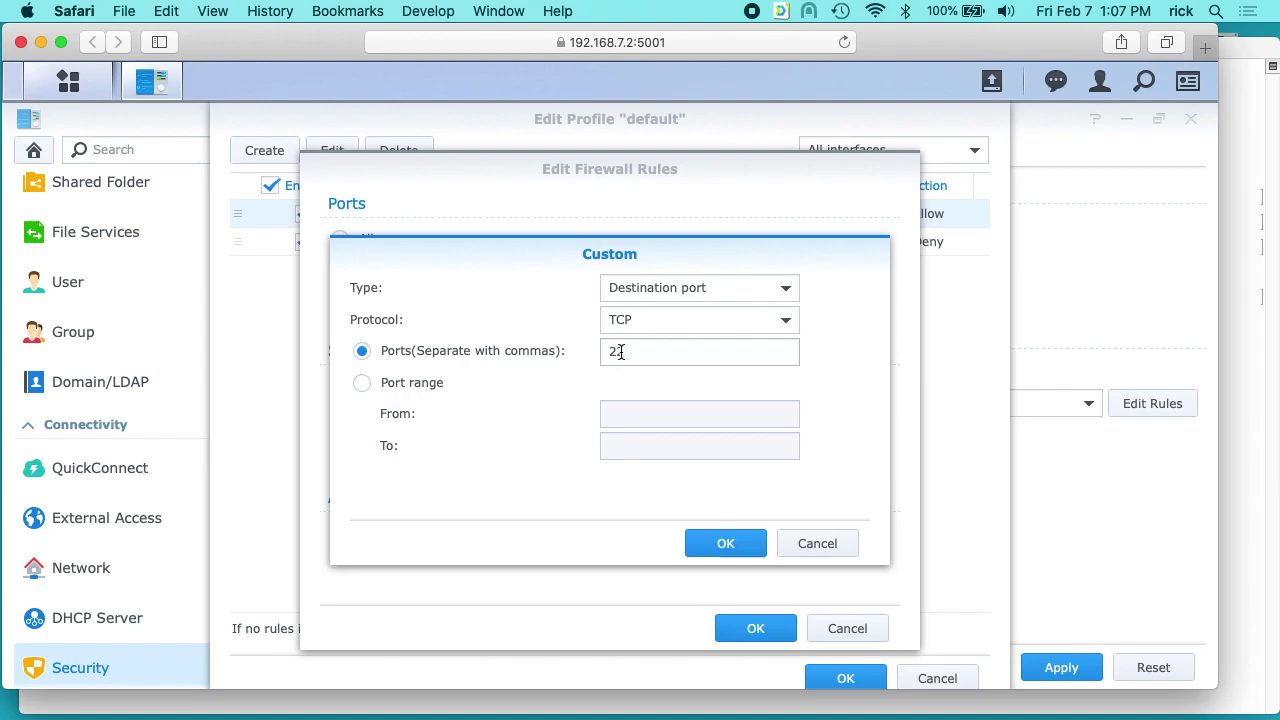
click(718, 543)
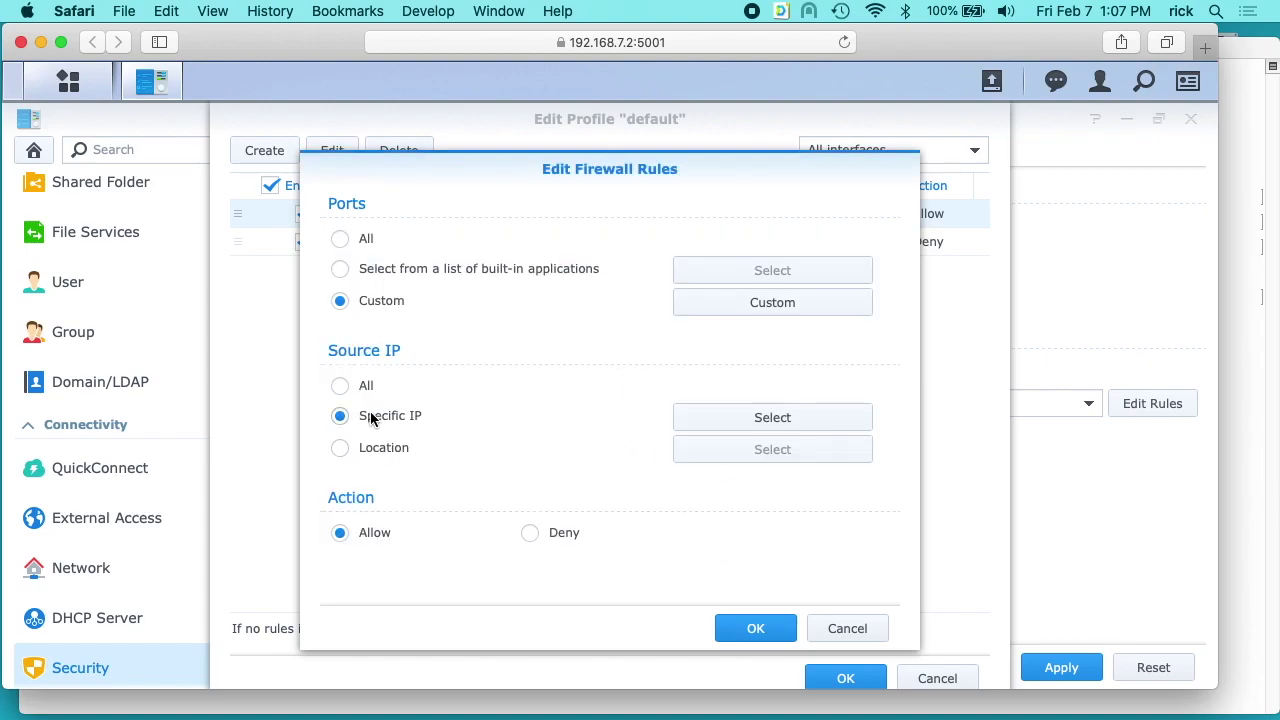
click(700, 417)
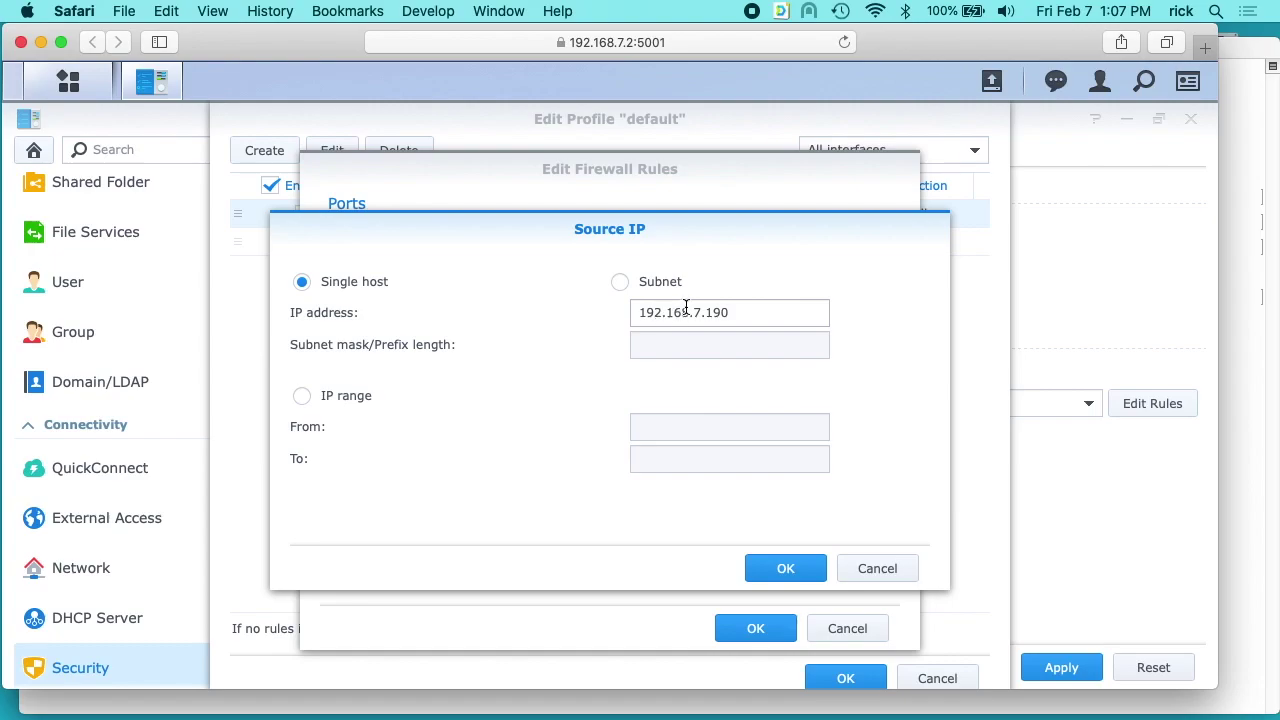
click(786, 568)
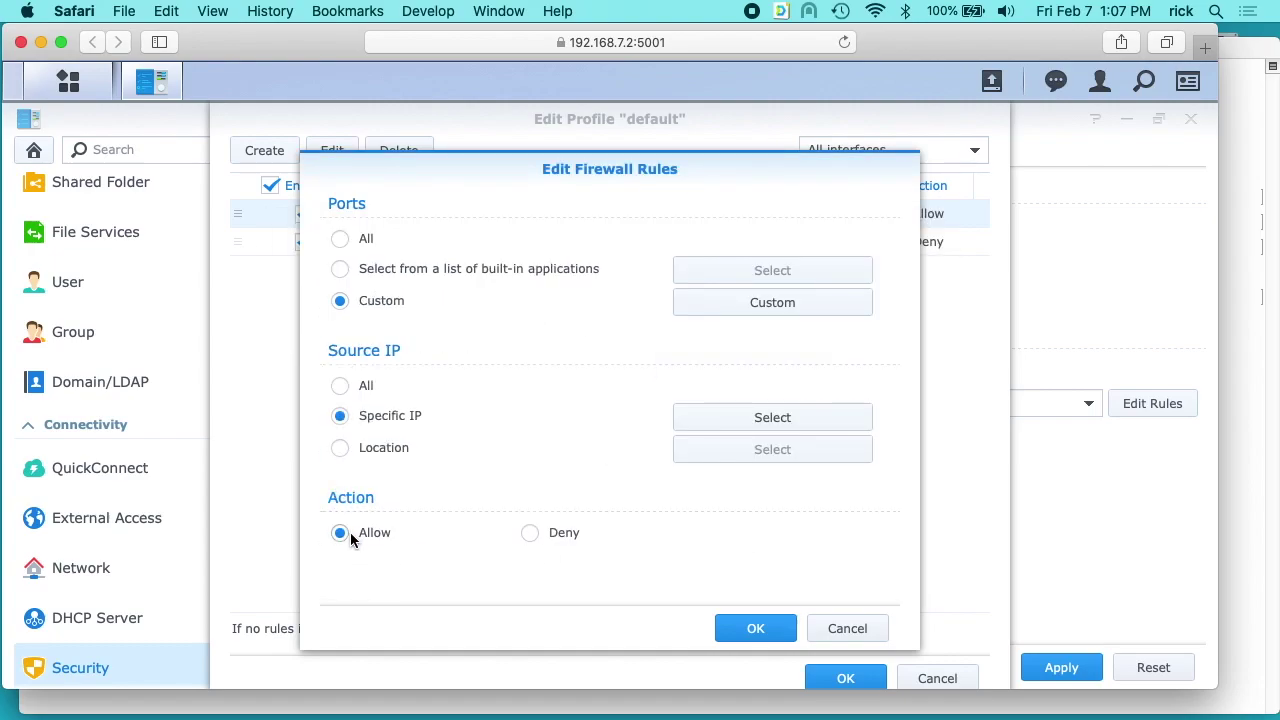
click(745, 628)
Step: Review the Deny rule's custom port, source IP and action settings, and accept the default firewall profile
click(374, 244)
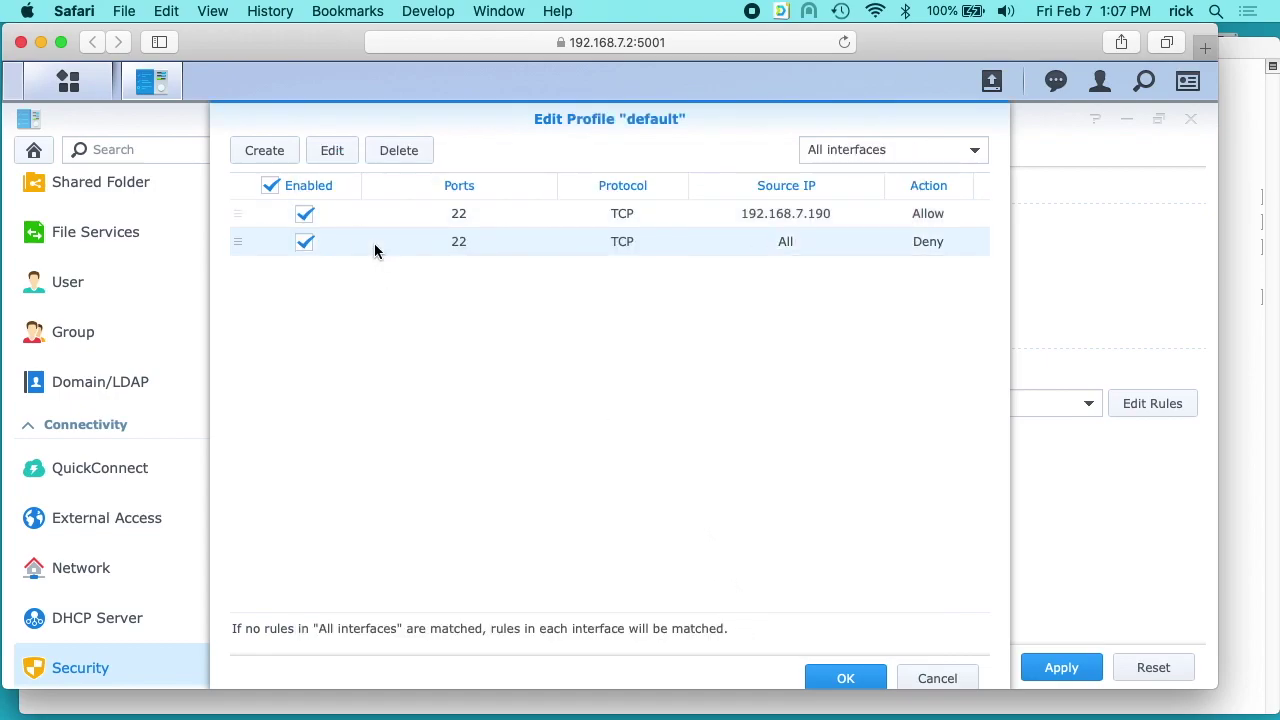
click(330, 155)
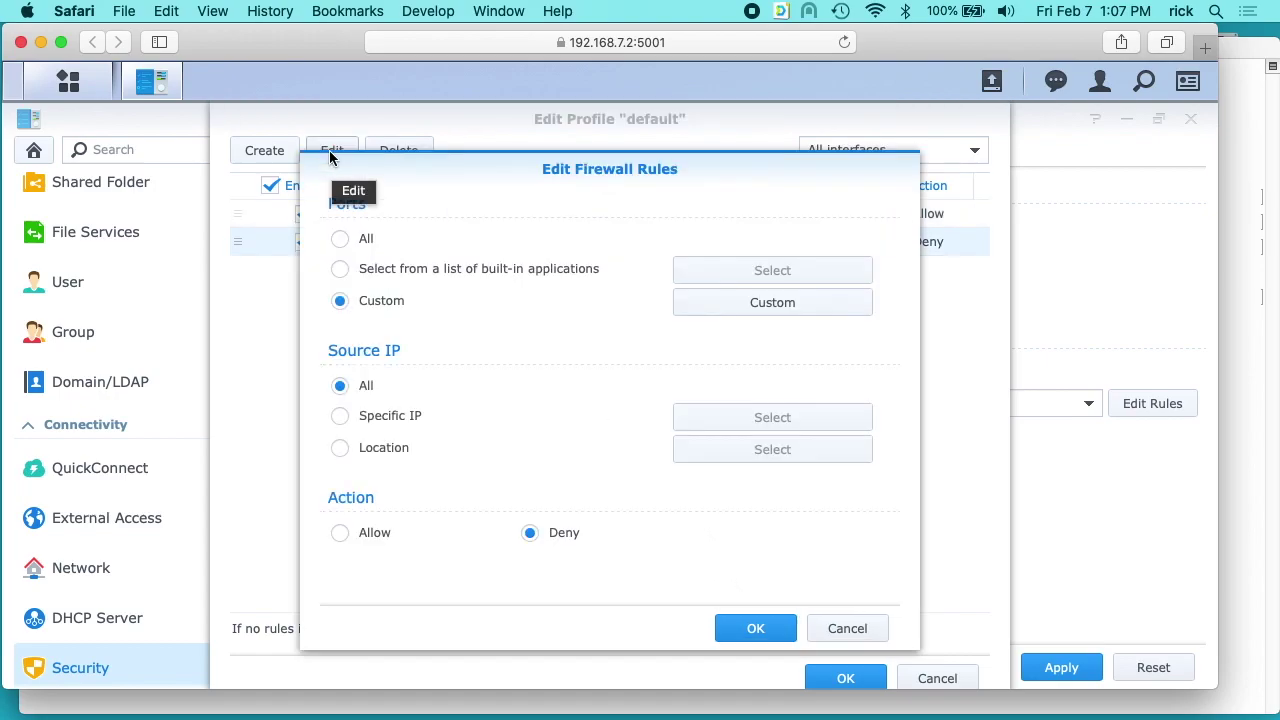
click(752, 310)
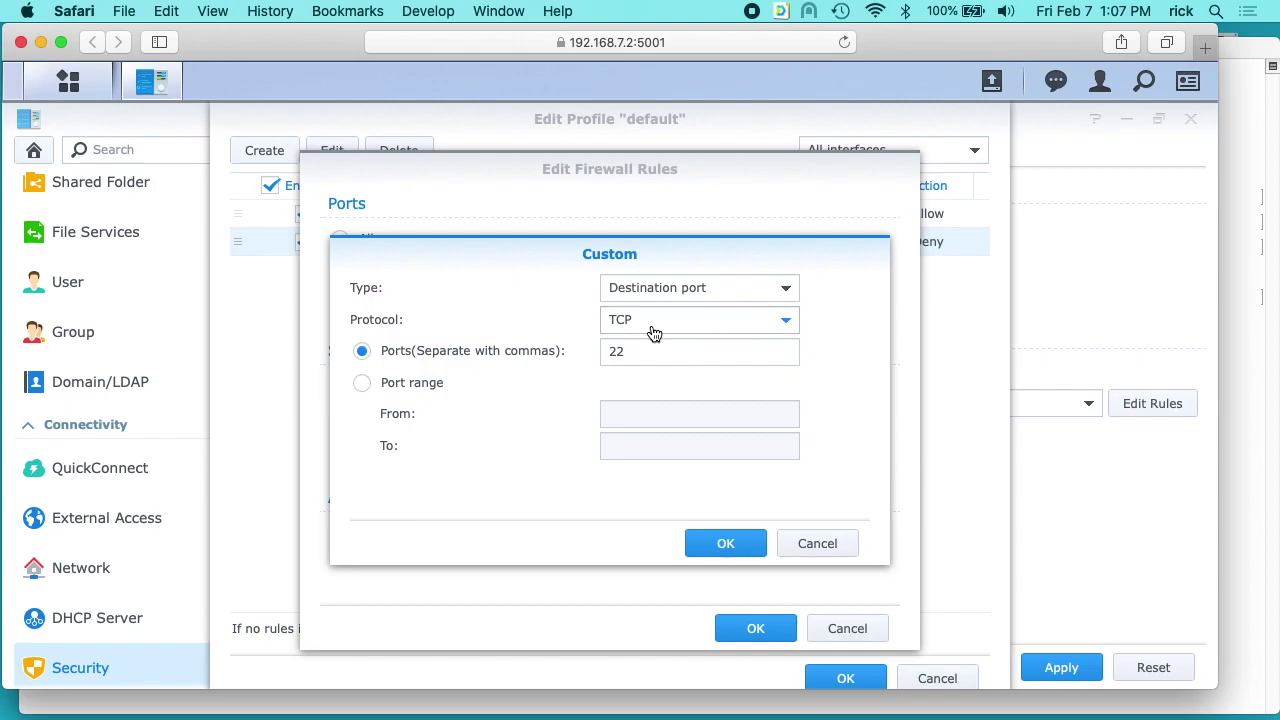
click(725, 543)
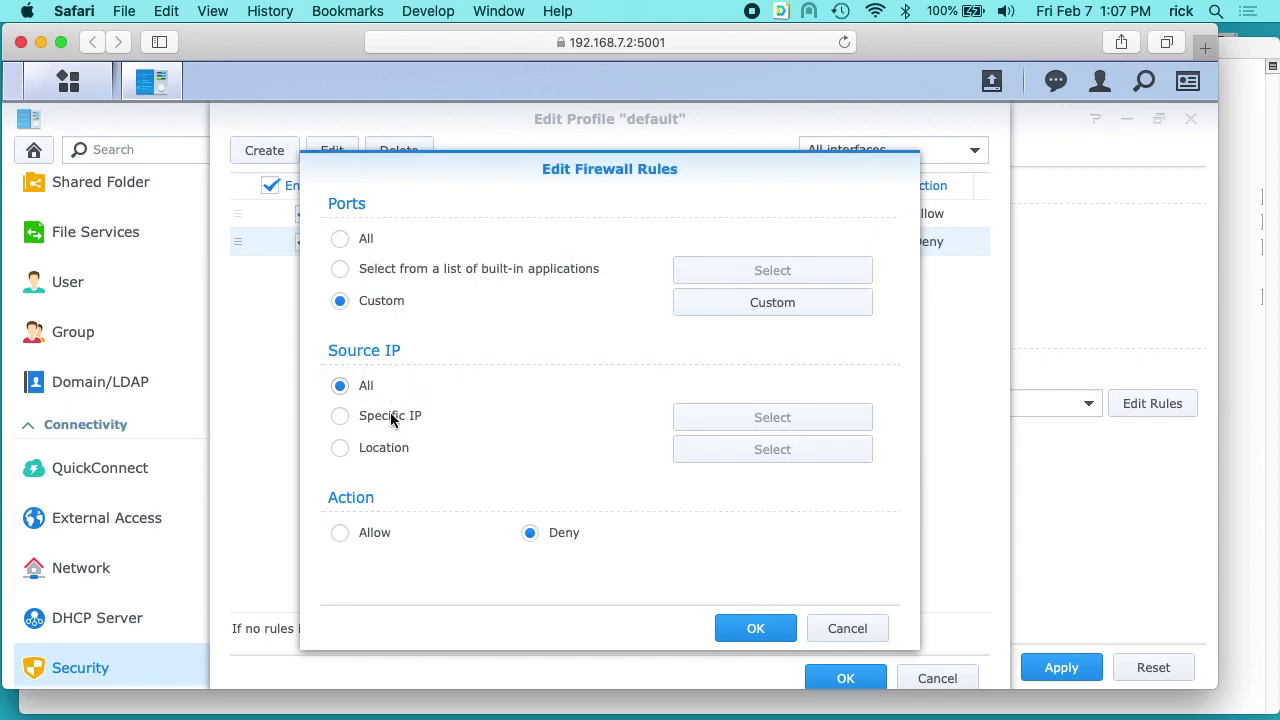
click(780, 628)
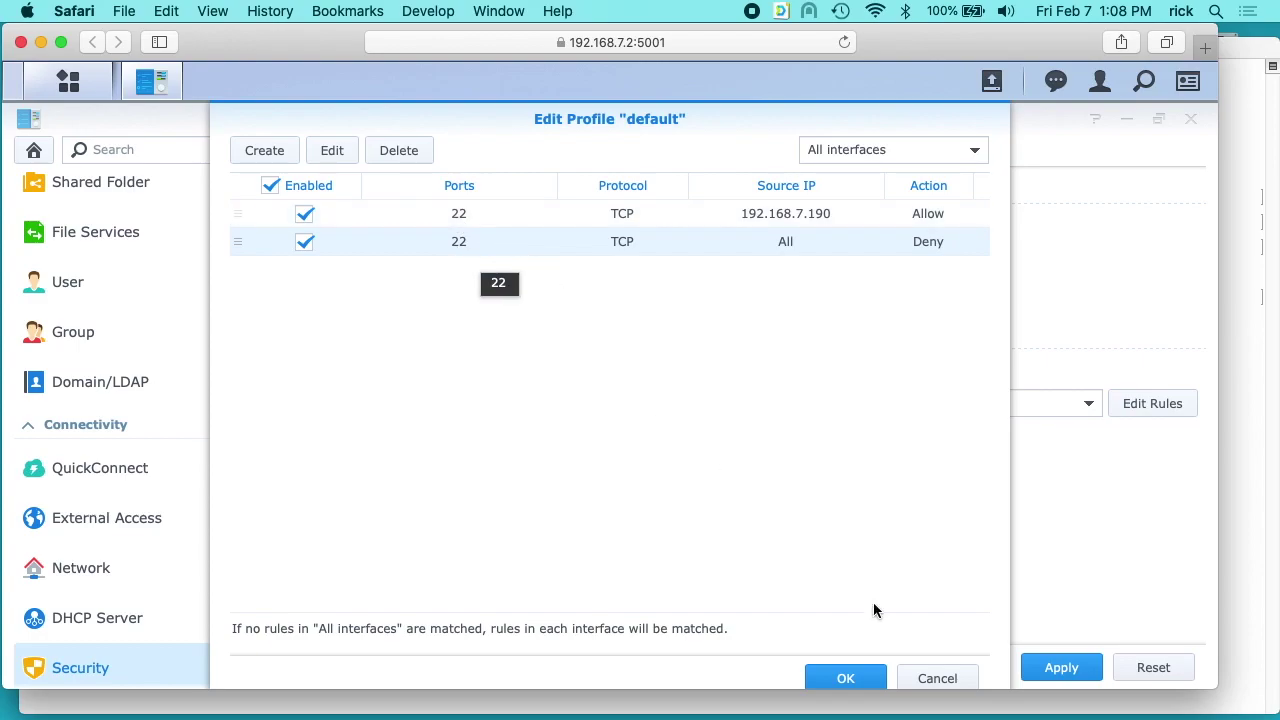
click(845, 680)
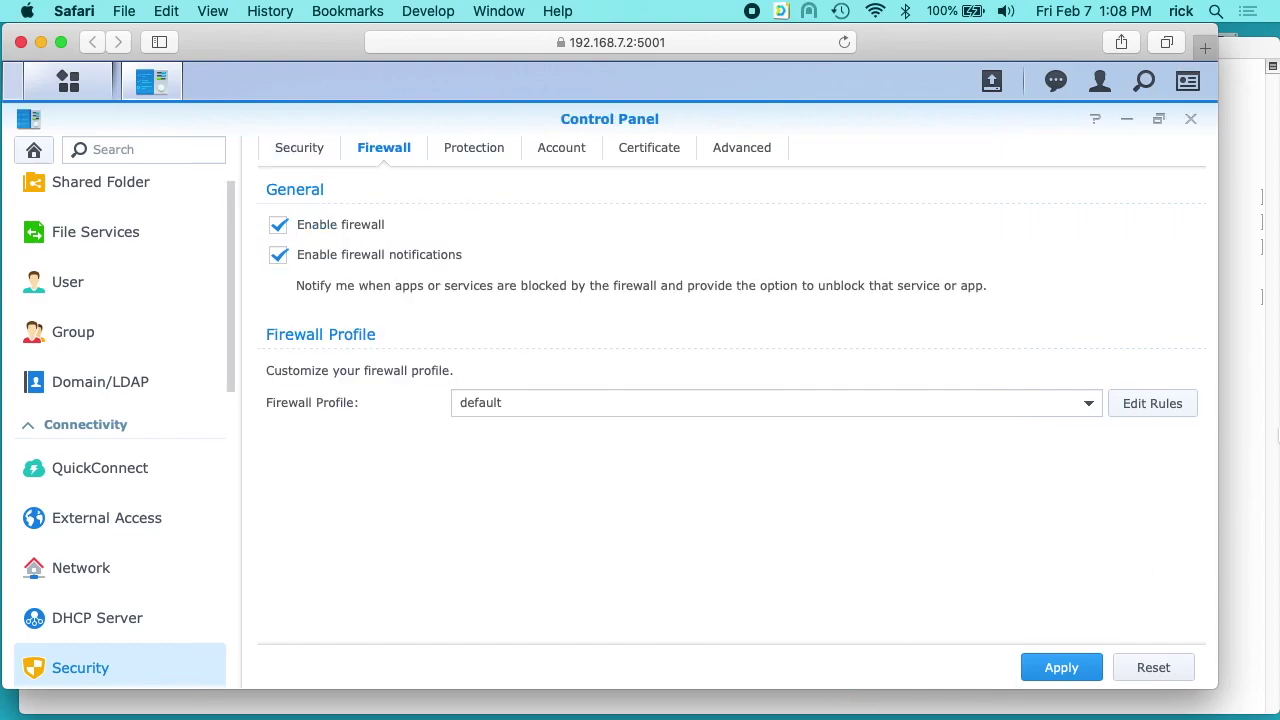
Step: Switch to Terminal, reconnect over SSH to the user account at 192.168.7.2, and enter the account password
click(1247, 449)
key(Up)
key(Return)
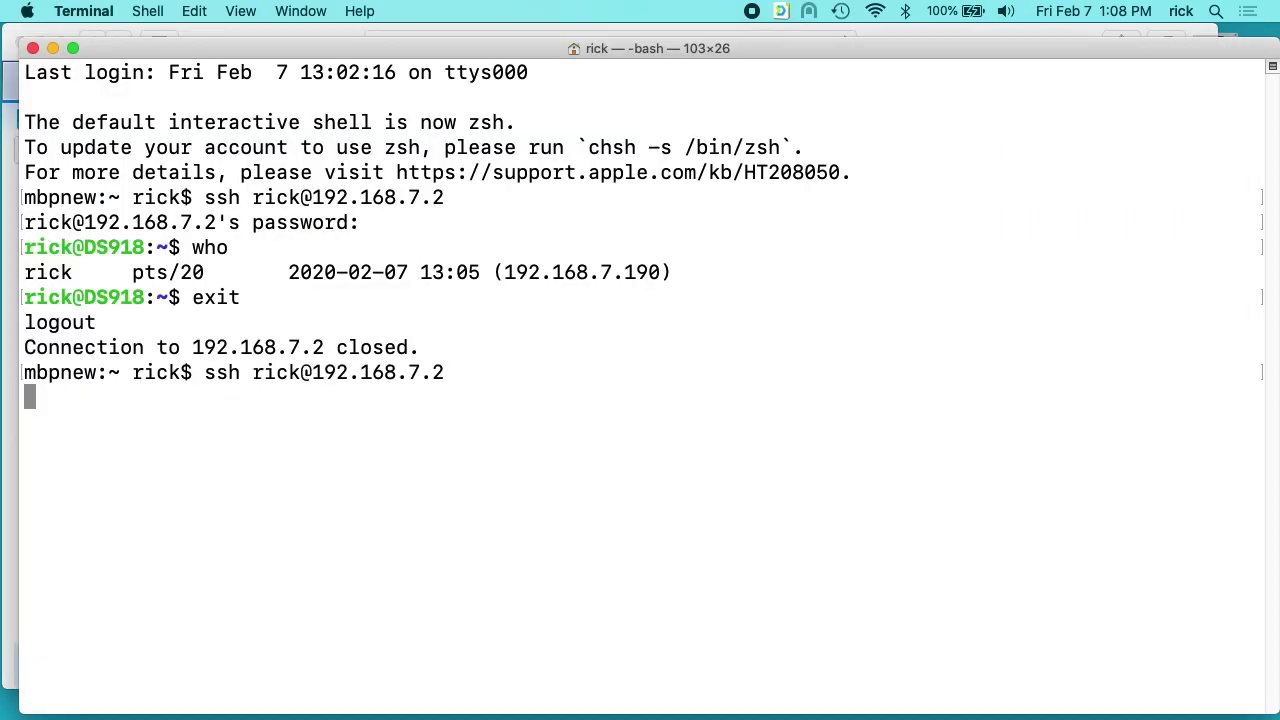
key(Return)
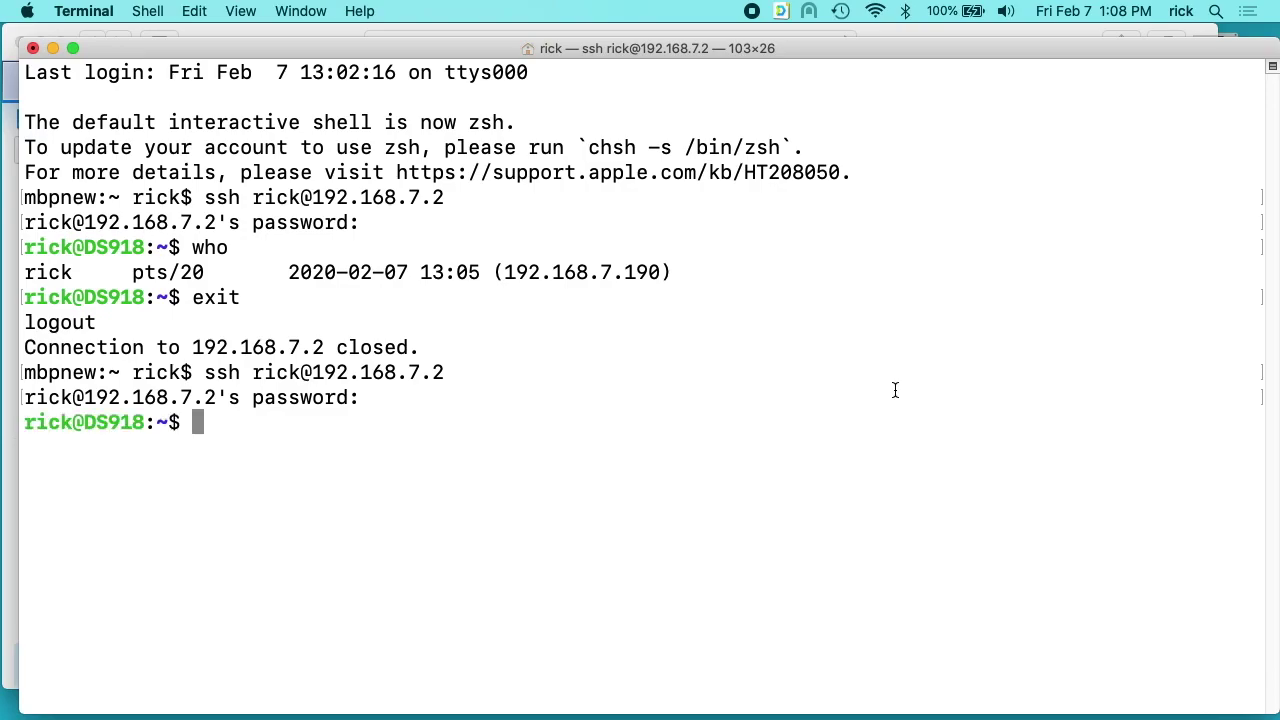
Step: Exit the SSH session and switch to Safari to open the default firewall profile's rules
text(exit)
key(Return)
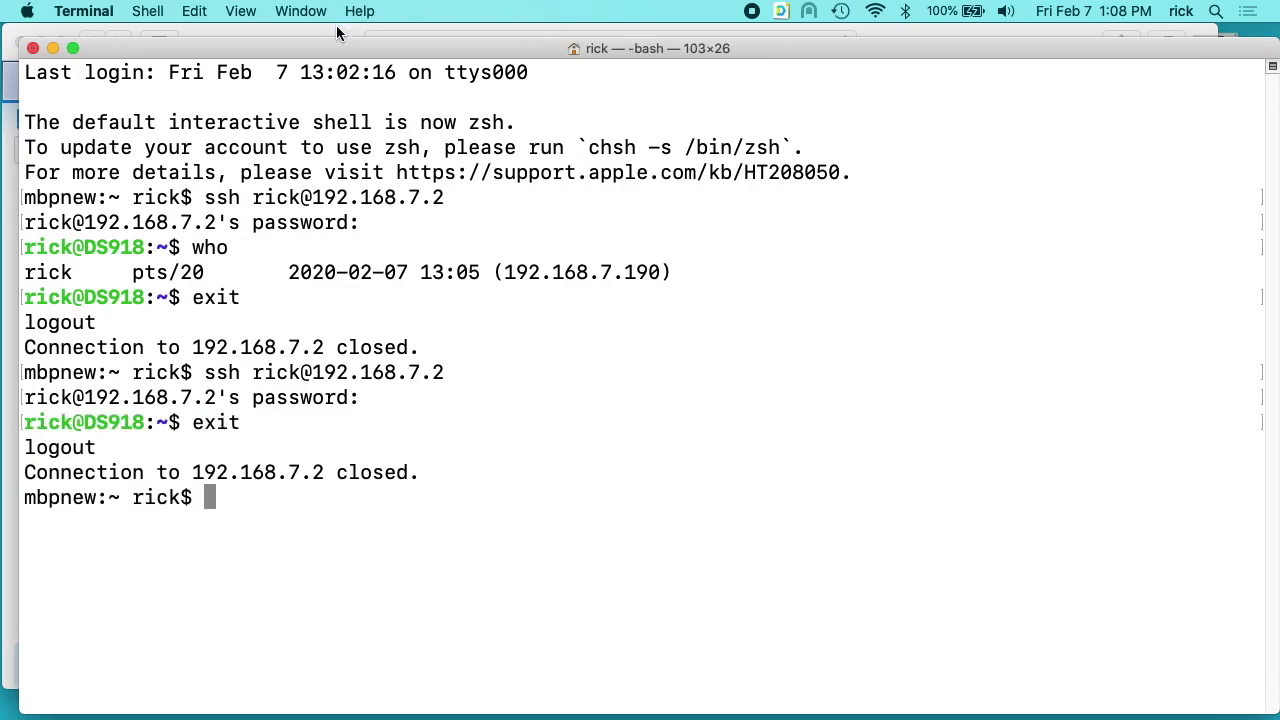
key(super+Tab)
click(1152, 403)
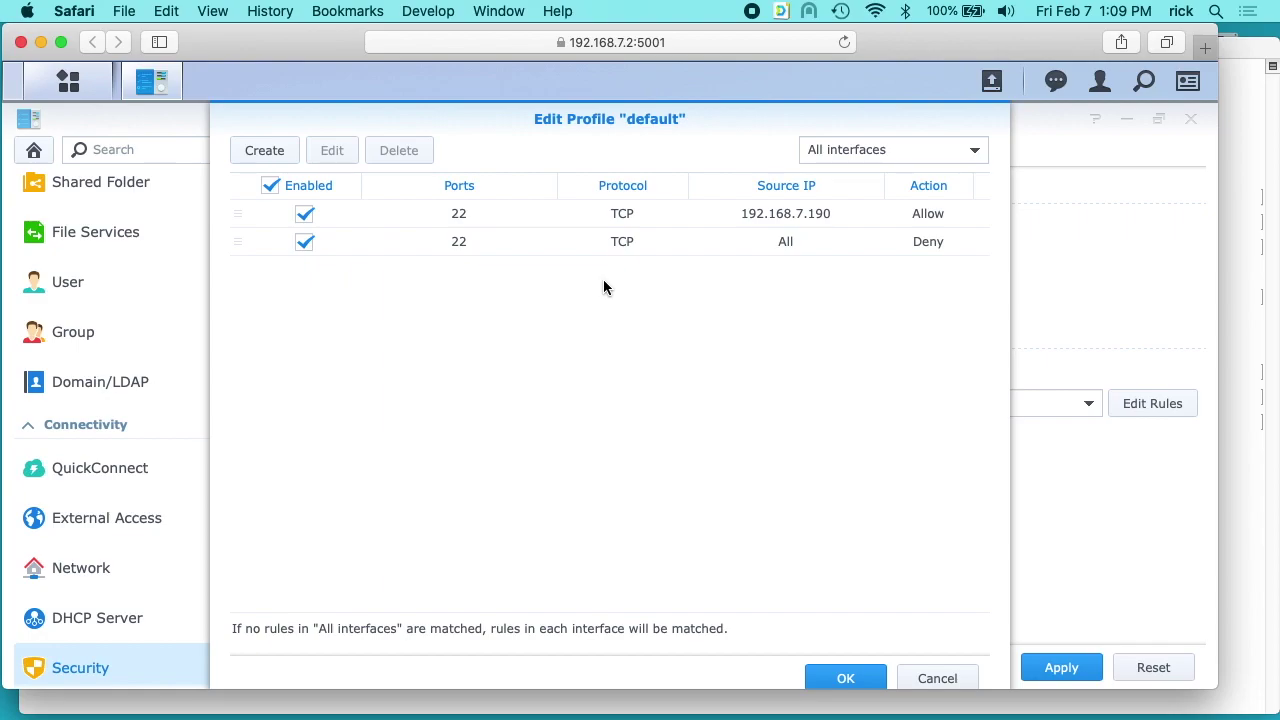
key(Escape)
click(1141, 404)
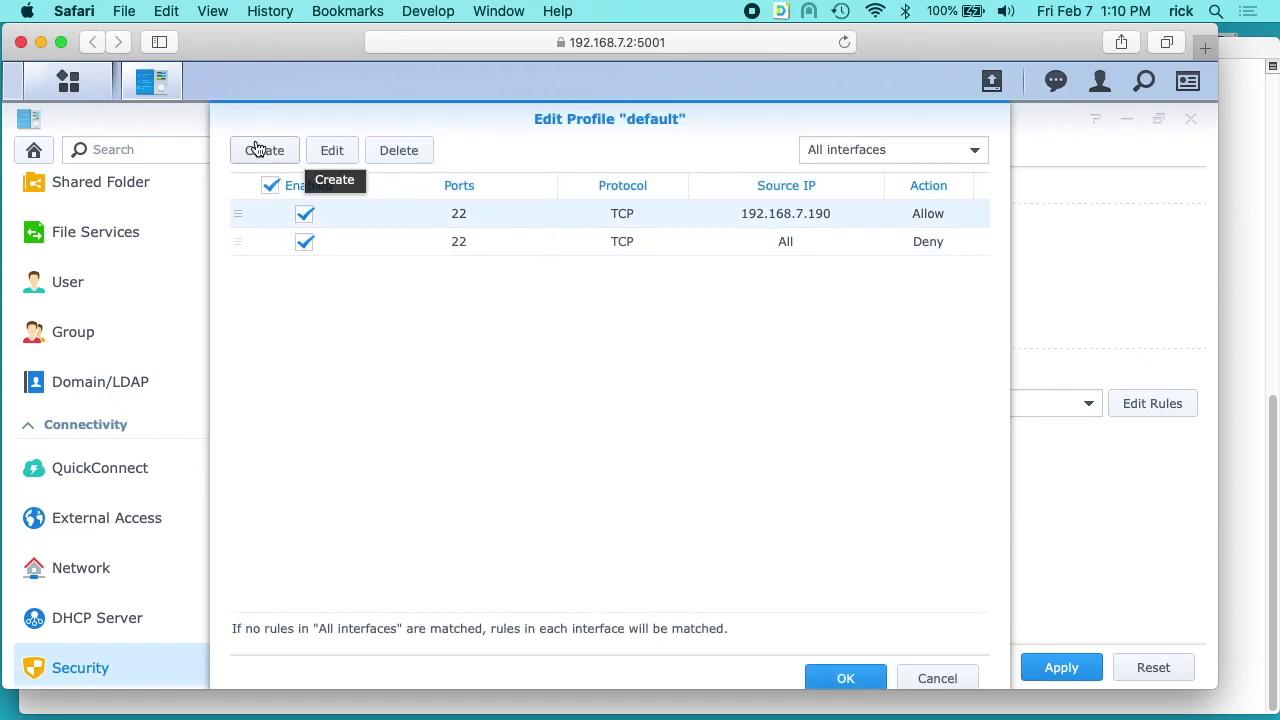
Step: Set the port 22 Allow rule's source IP to the single host 192.168.7.191 and save the default firewall profile
click(331, 152)
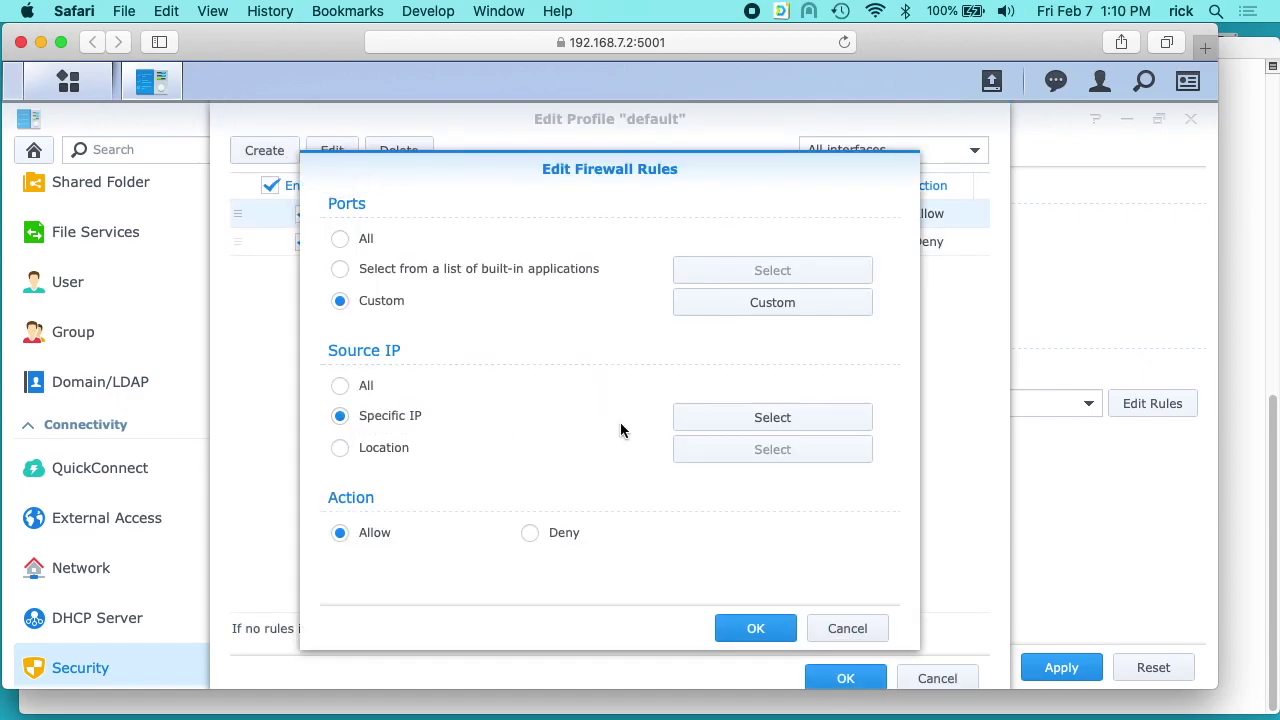
click(760, 418)
click(760, 312)
key(BackSpace)
text(192.168.7.191)
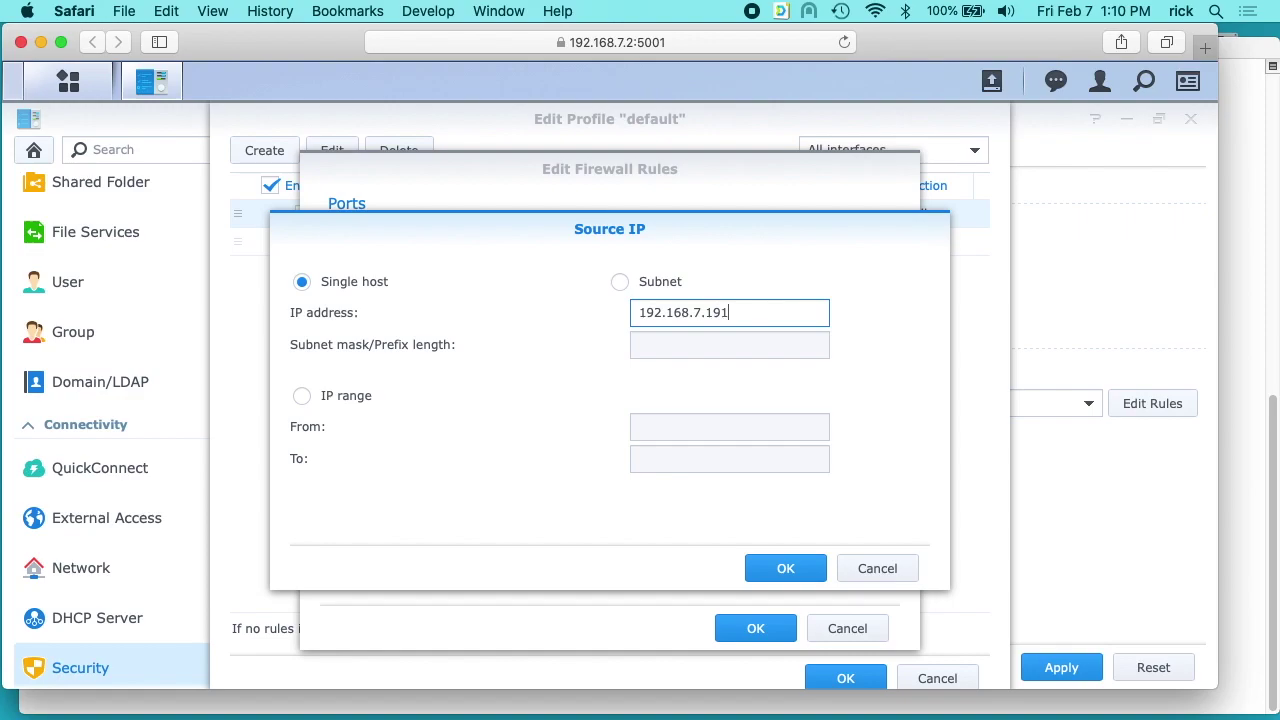
click(815, 576)
click(777, 628)
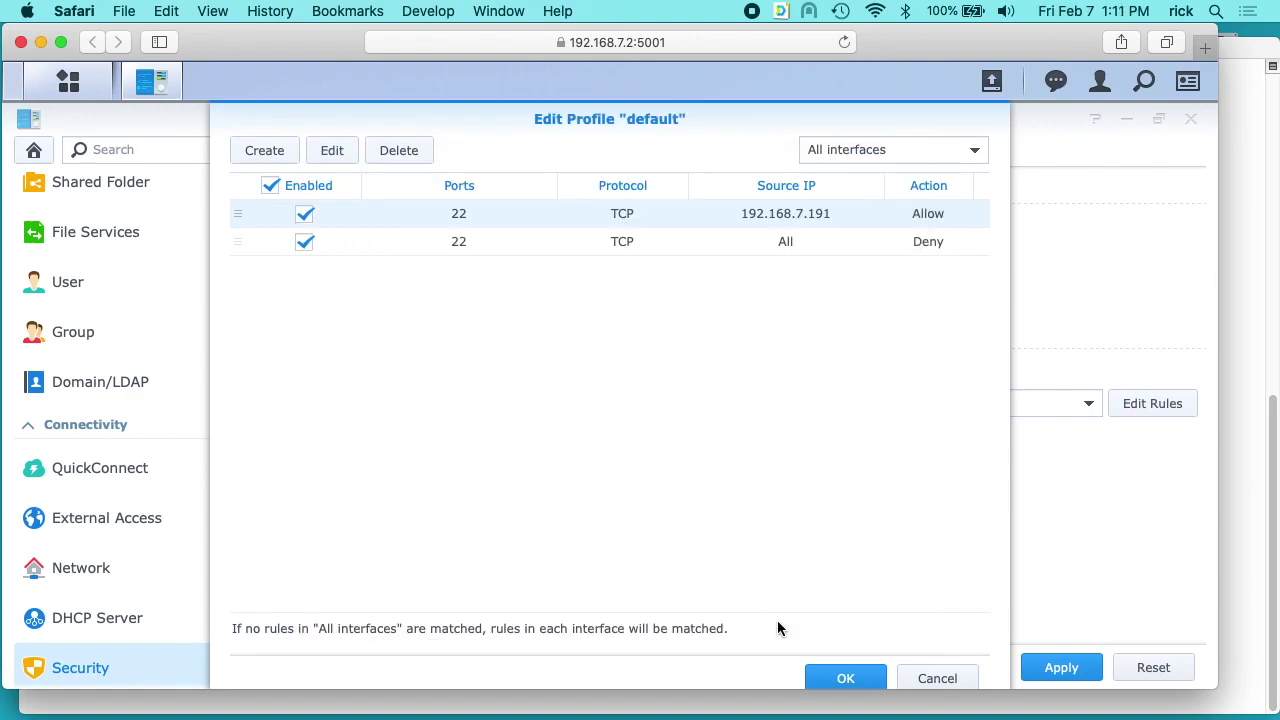
click(868, 679)
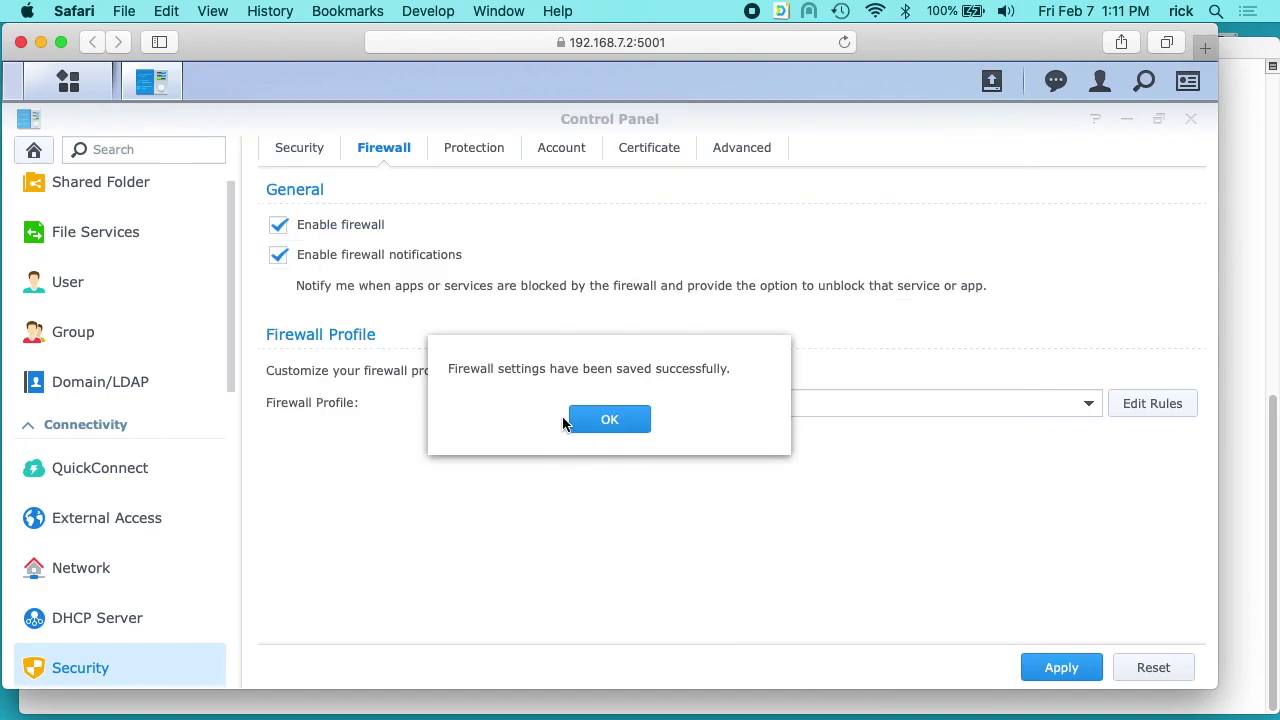
click(610, 420)
click(1058, 667)
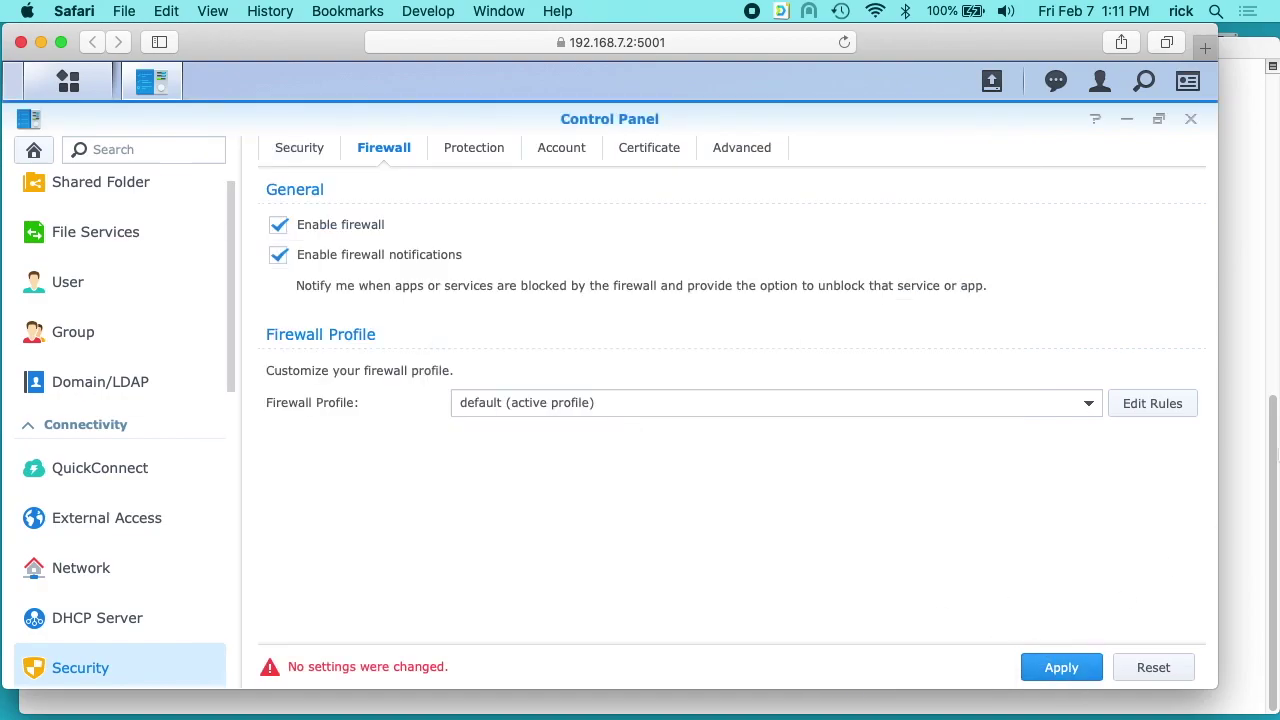
Step: Switch to Terminal, try to connect over SSH to the user account at 192.168.7.2, and interrupt the attempt
key(super+Tab)
key(Up)
key(Up)
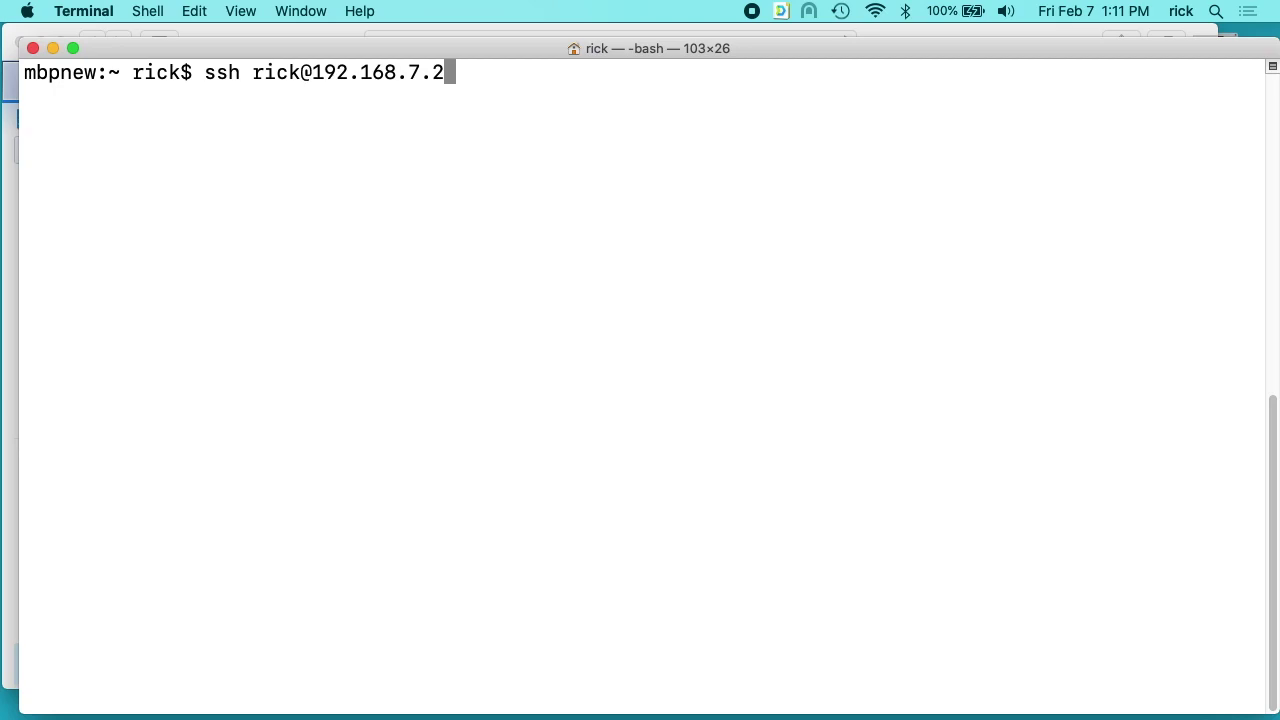
key(Return)
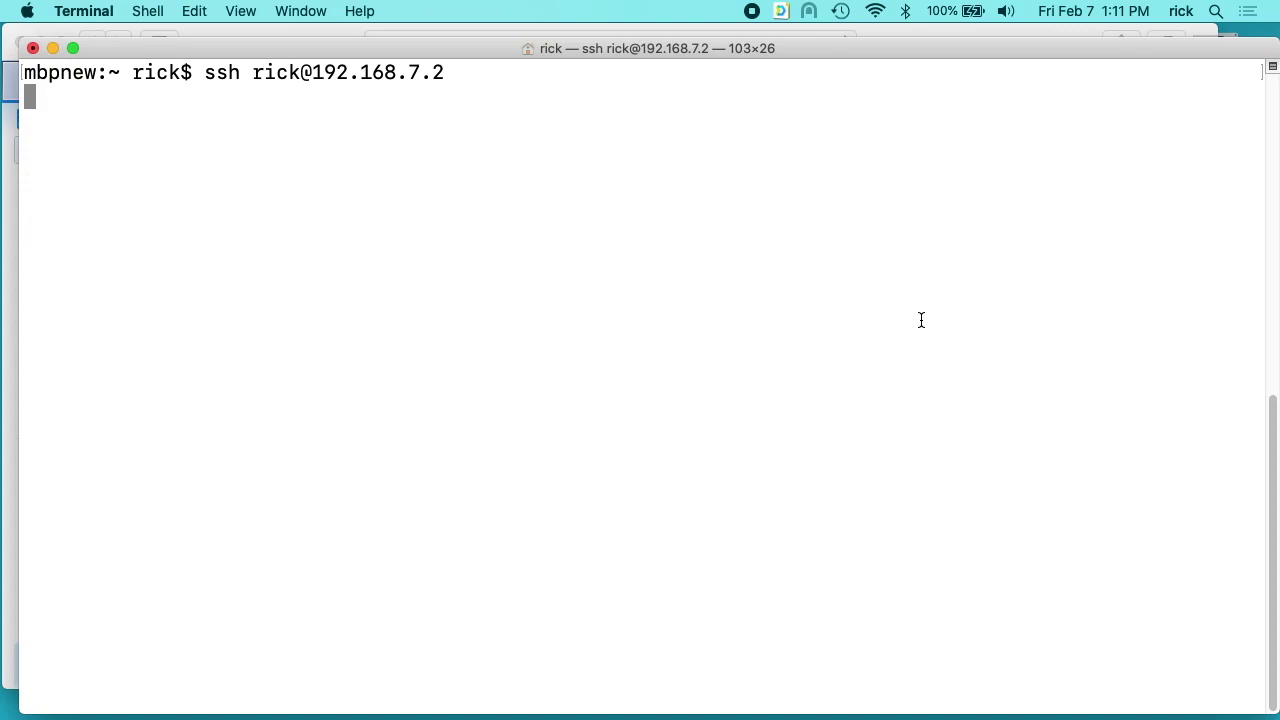
key(ctrl+c)
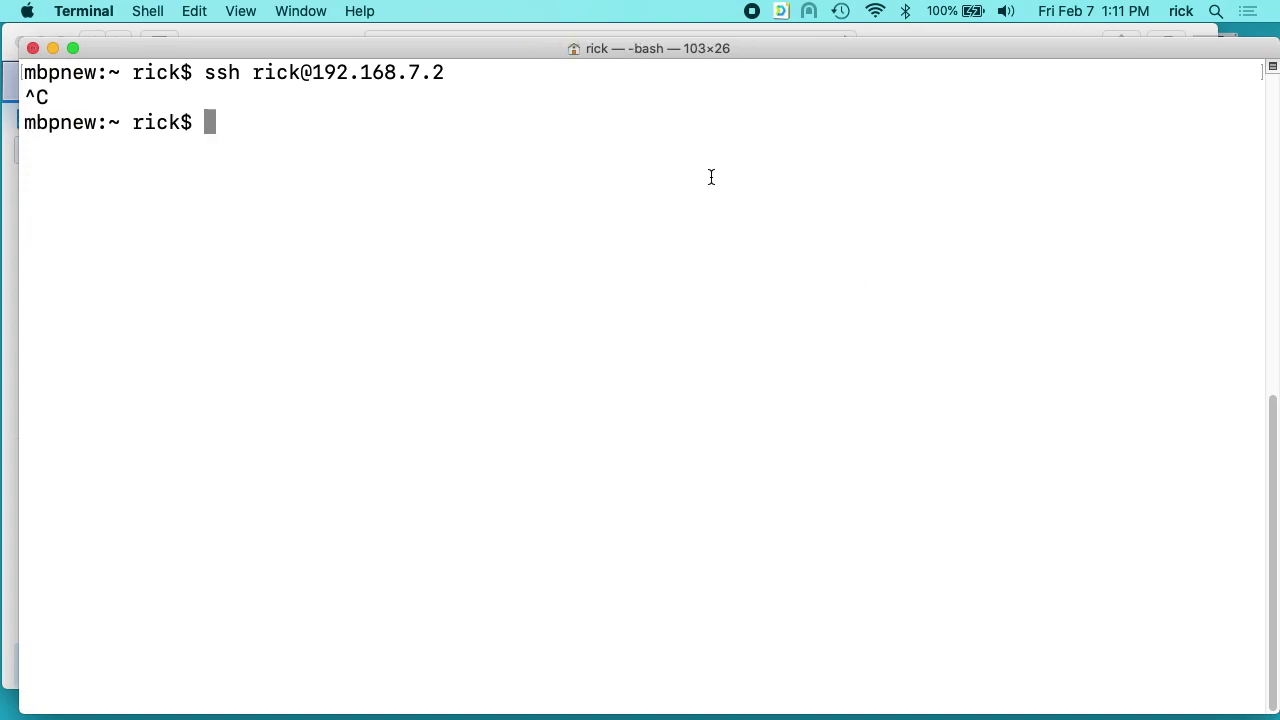
Step: Switch to Safari and set the default profile's Allow rule source IP to the single host 192.168.7.190
click(360, 34)
click(1146, 403)
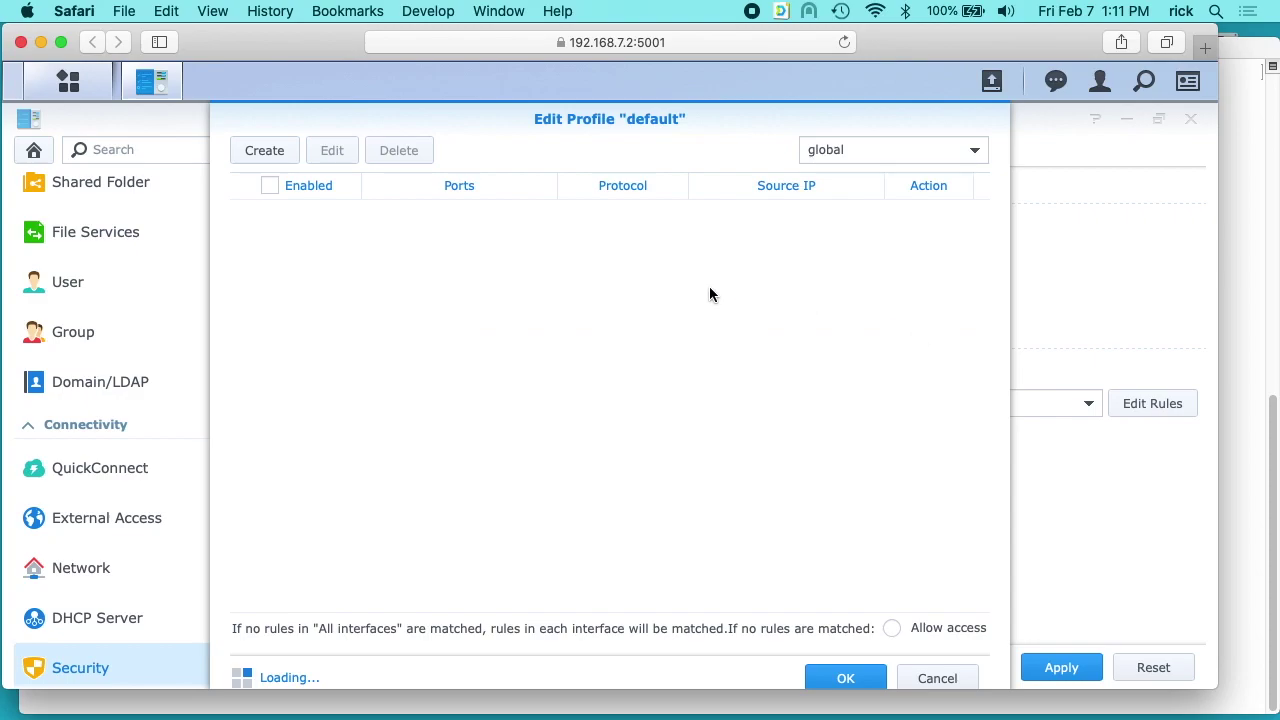
click(435, 216)
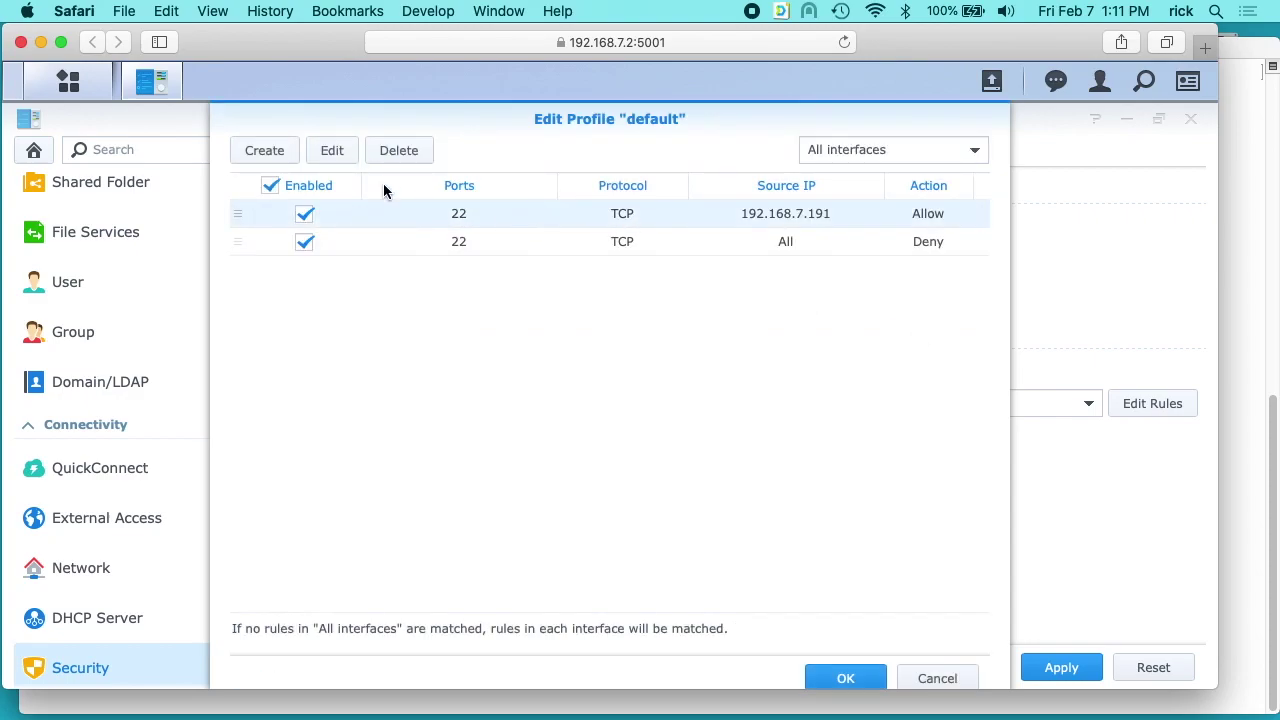
click(333, 152)
click(763, 420)
click(739, 313)
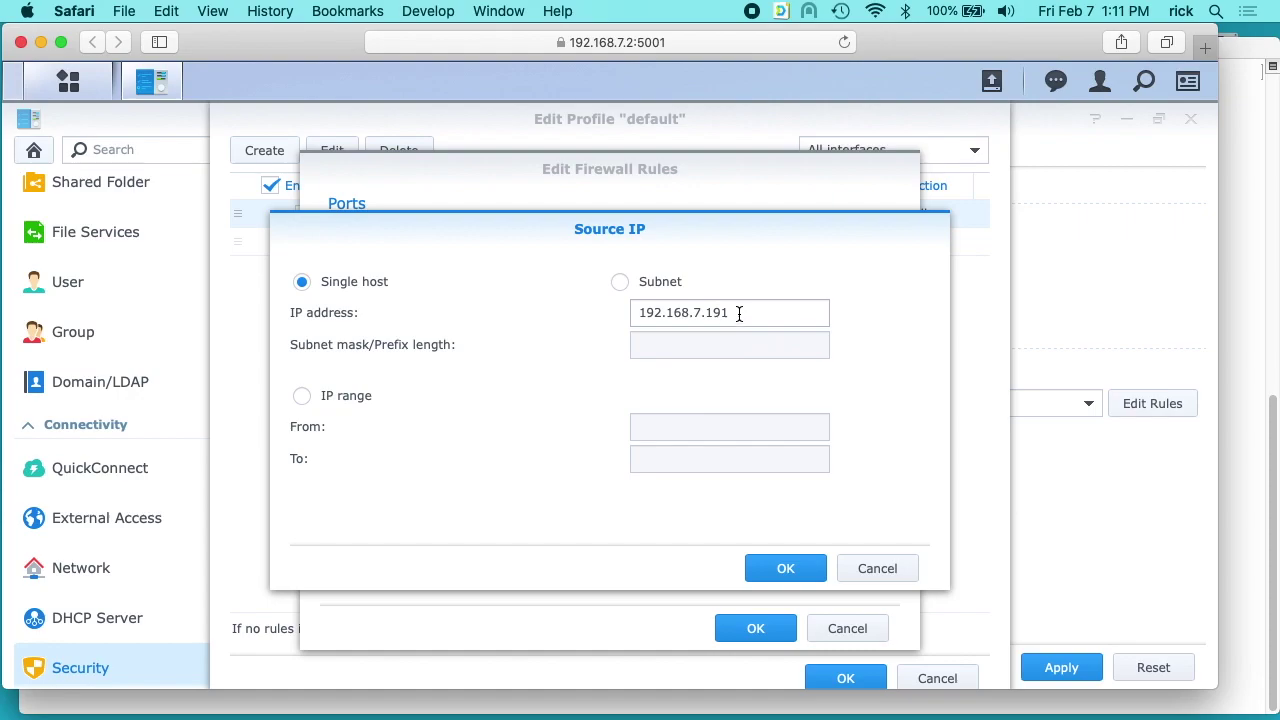
key(BackSpace)
text(0)
click(793, 568)
click(755, 626)
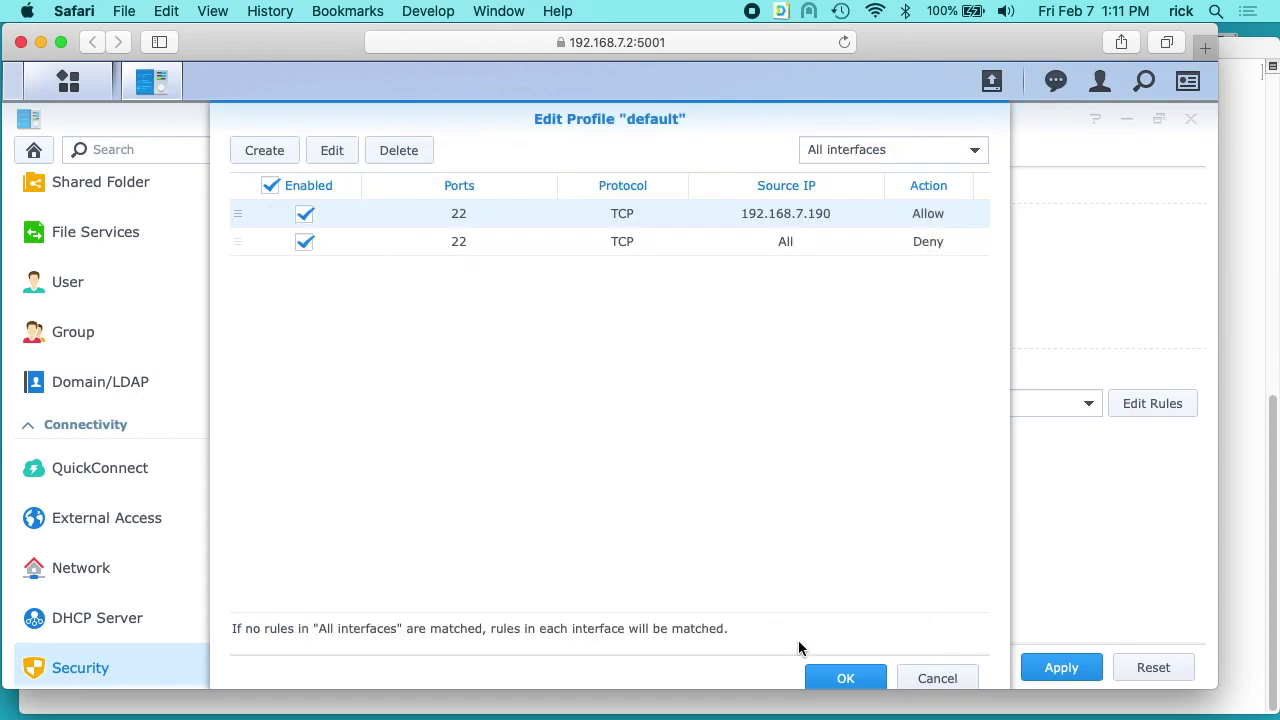
Step: Accept the default profile's rules and apply the firewall settings
click(850, 678)
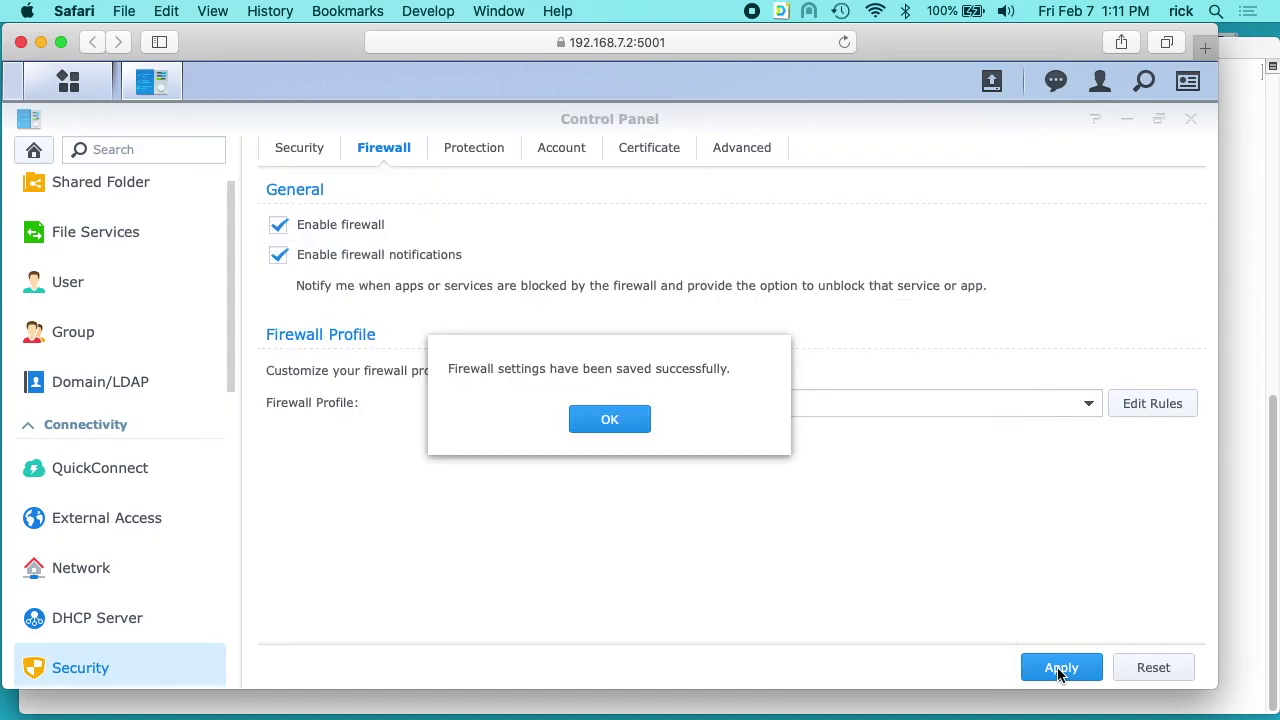
click(648, 418)
click(1062, 667)
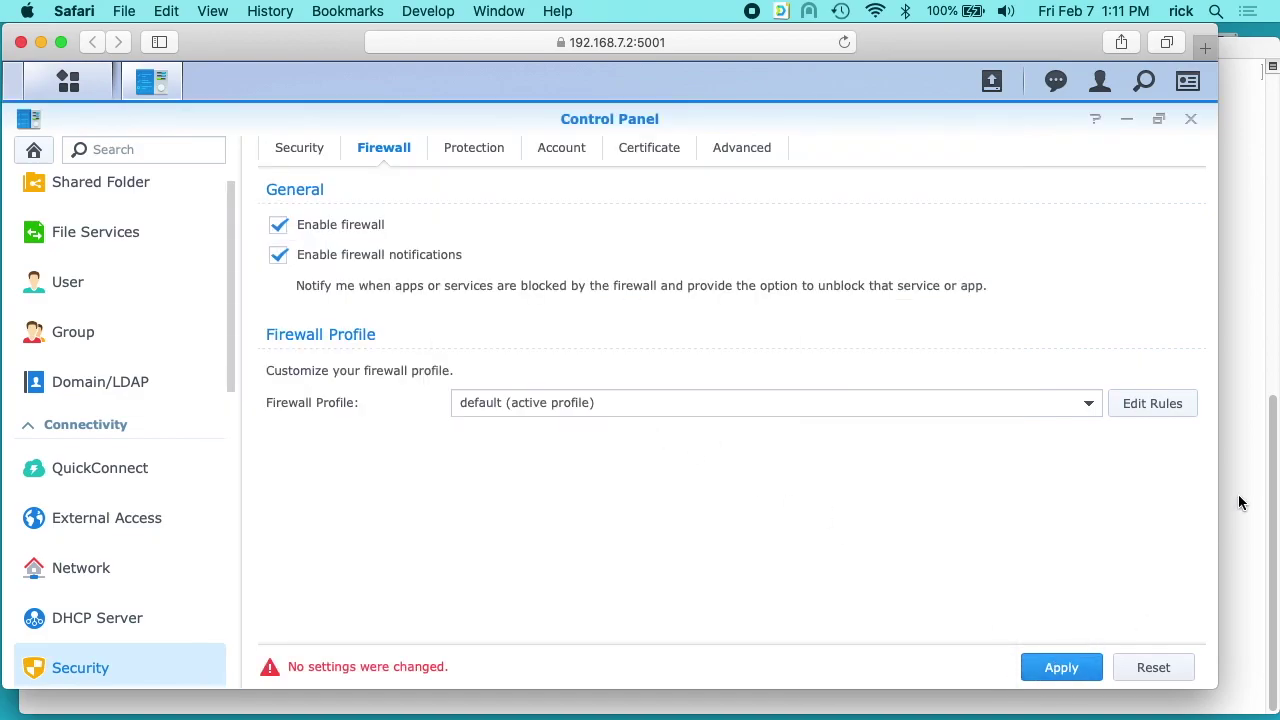
Step: Switch to Terminal, connect over SSH to the user account at 192.168.7.2 again, and enter the account password
click(1241, 494)
key(Up)
key(Return)
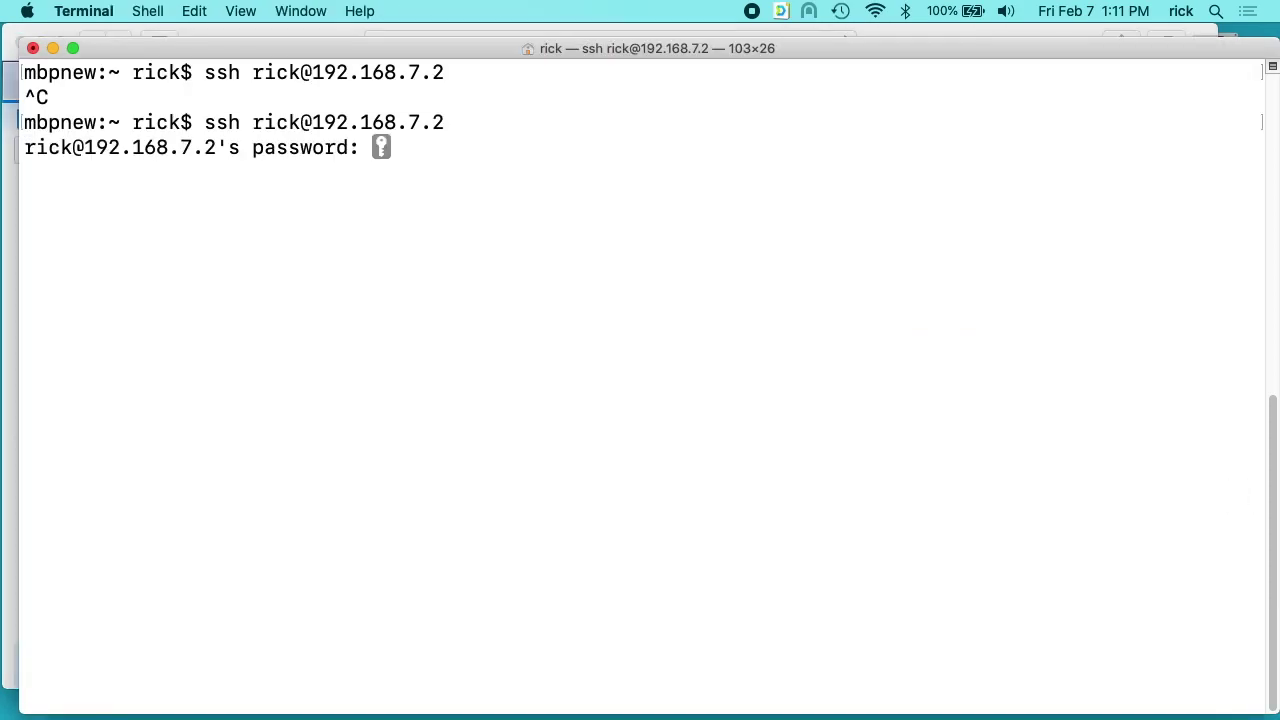
key(Return)
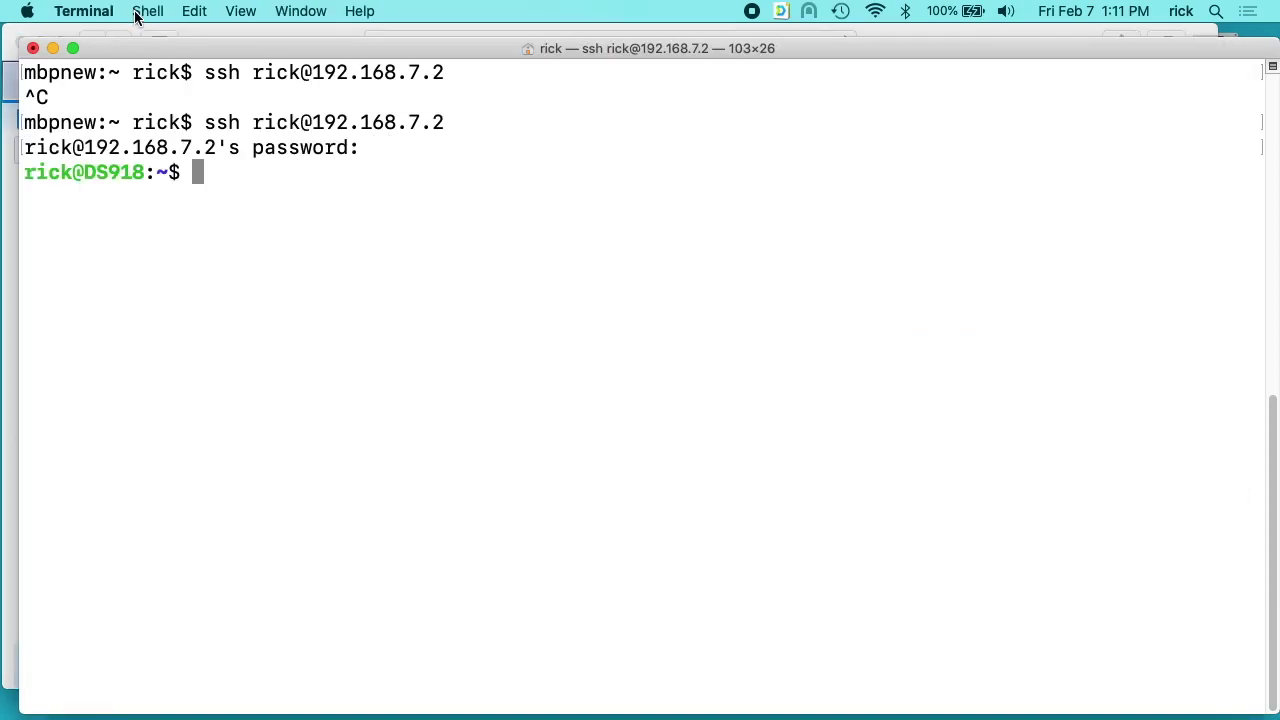
Step: Switch to Safari and open the default firewall profile's rules for editing
click(236, 34)
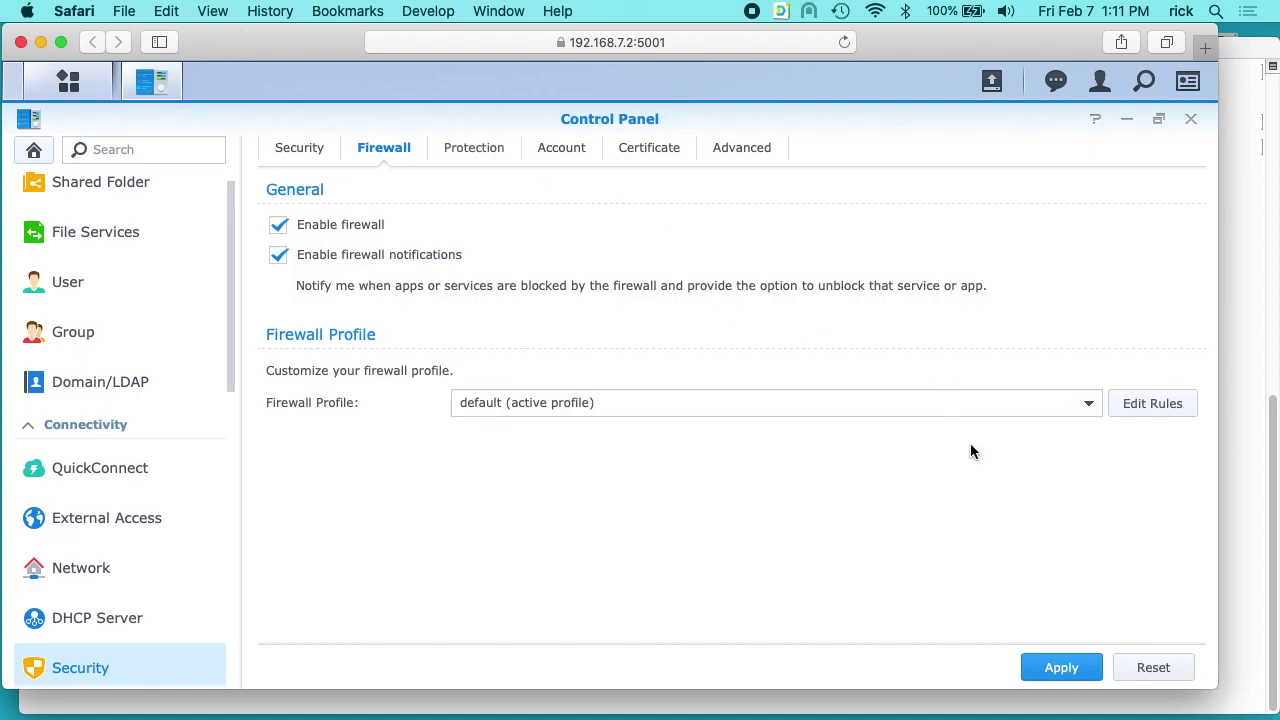
click(1160, 408)
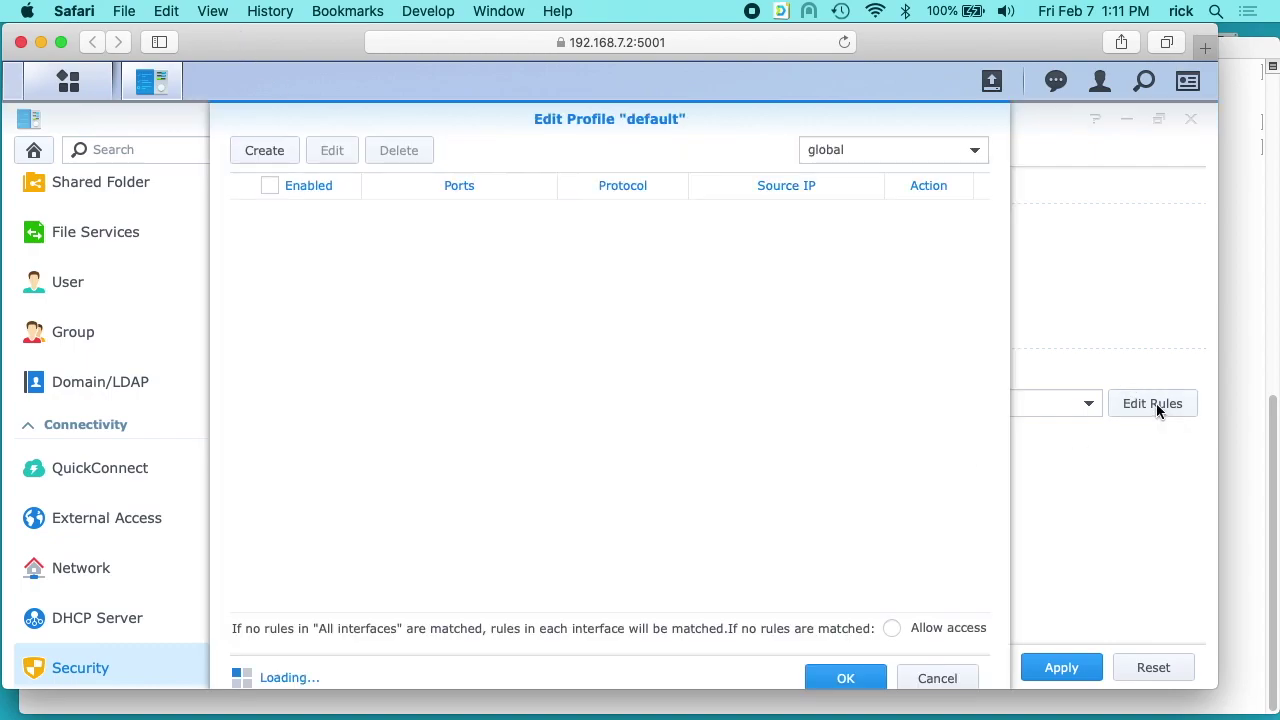